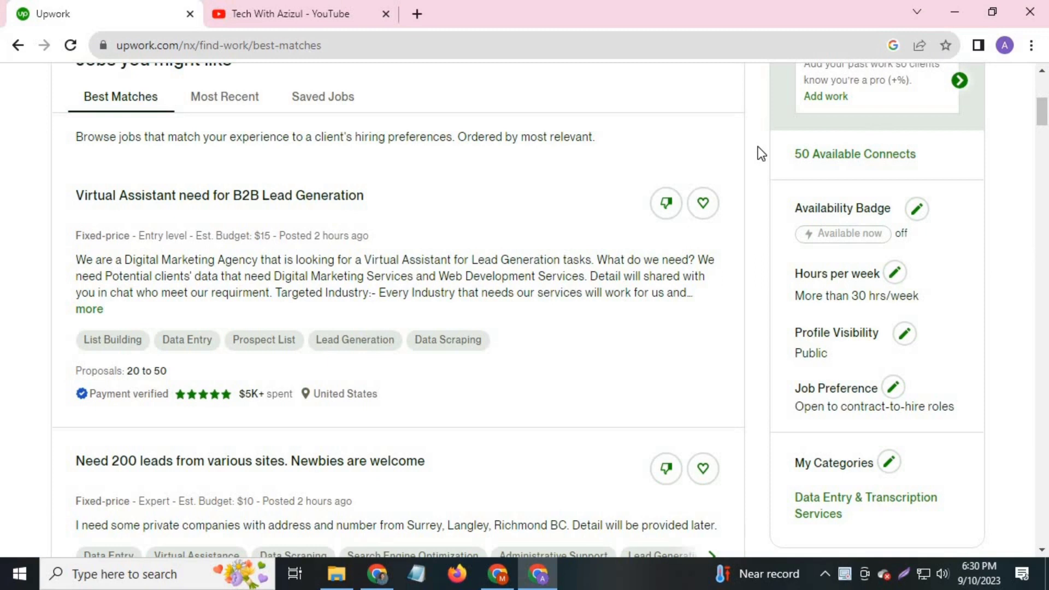
Step: Look at the YouTube channel's playlists page, return to the Upwork job feed and check the available Connects
click(278, 15)
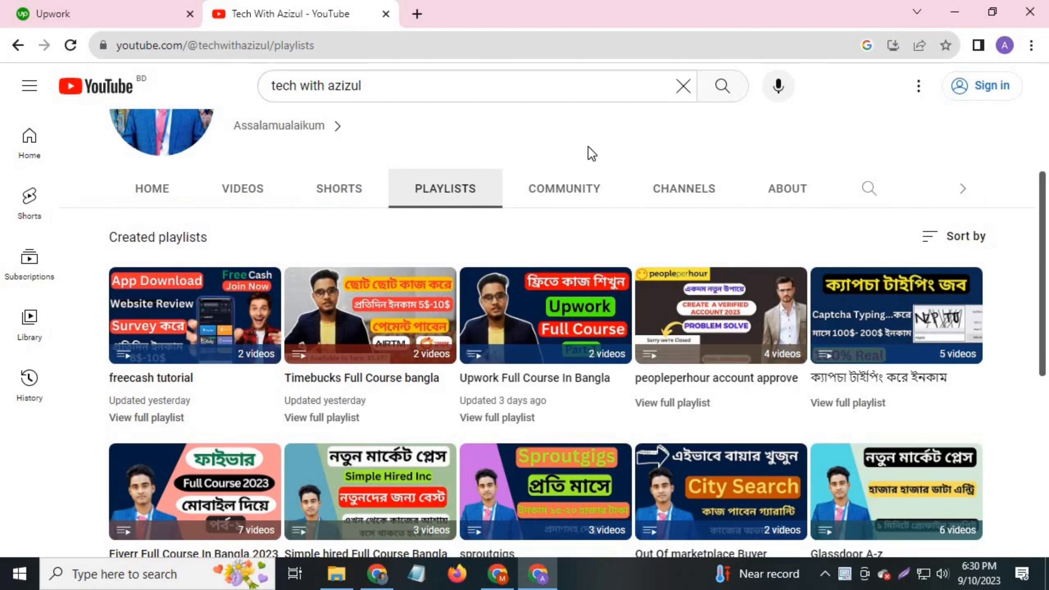
click(169, 13)
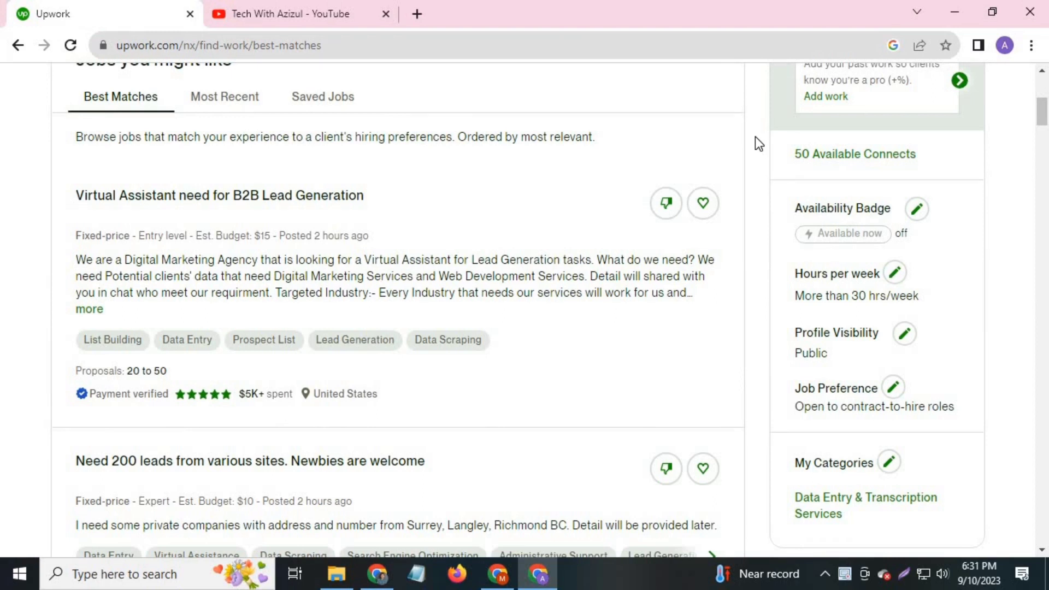
drag(793, 155, 946, 167)
click(1014, 187)
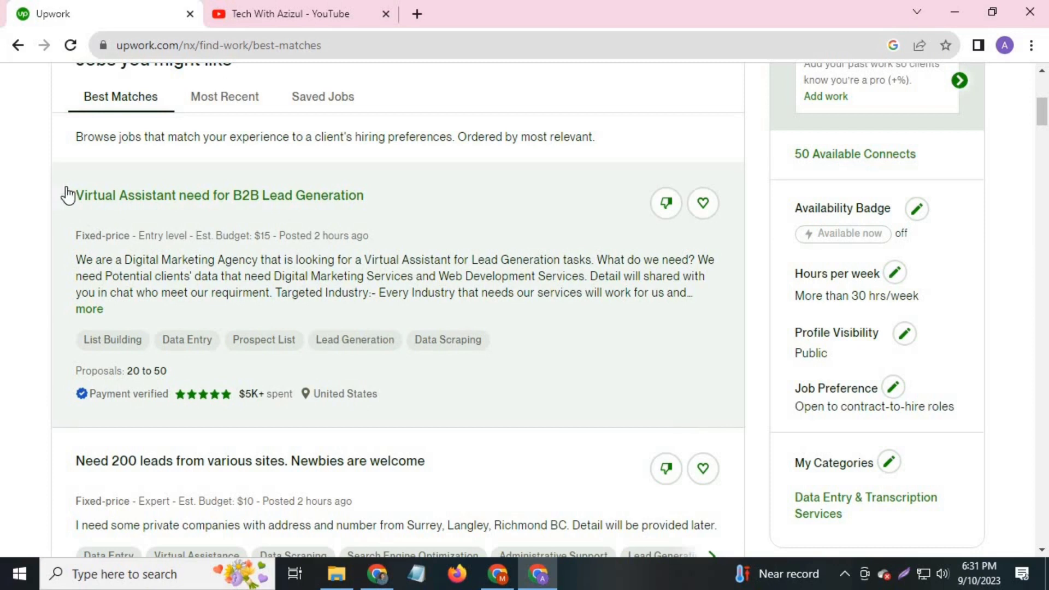
Step: Browse the YouTube channel's playlists down to Data Entry live Projects and return to the Upwork job feed
drag(68, 195, 403, 180)
key(ctrl+Tab)
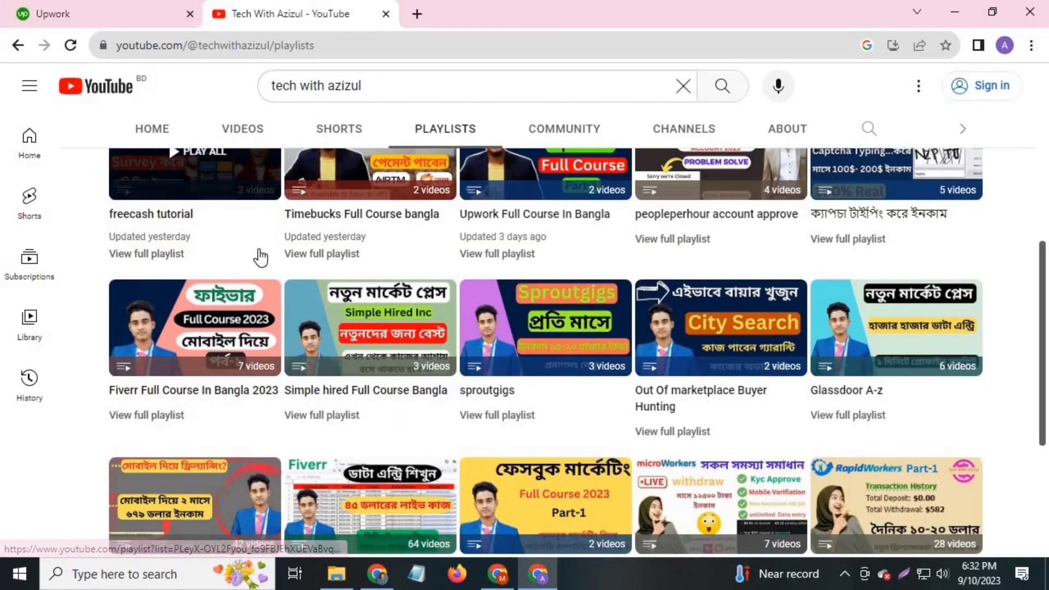
scroll(273, 268, down, 3)
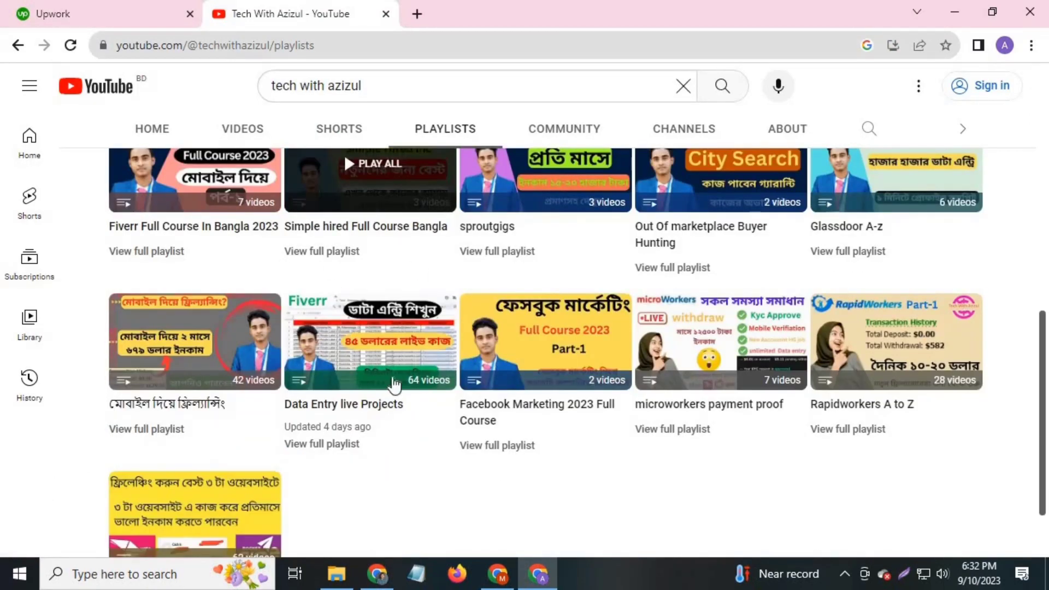
click(91, 3)
click(117, 120)
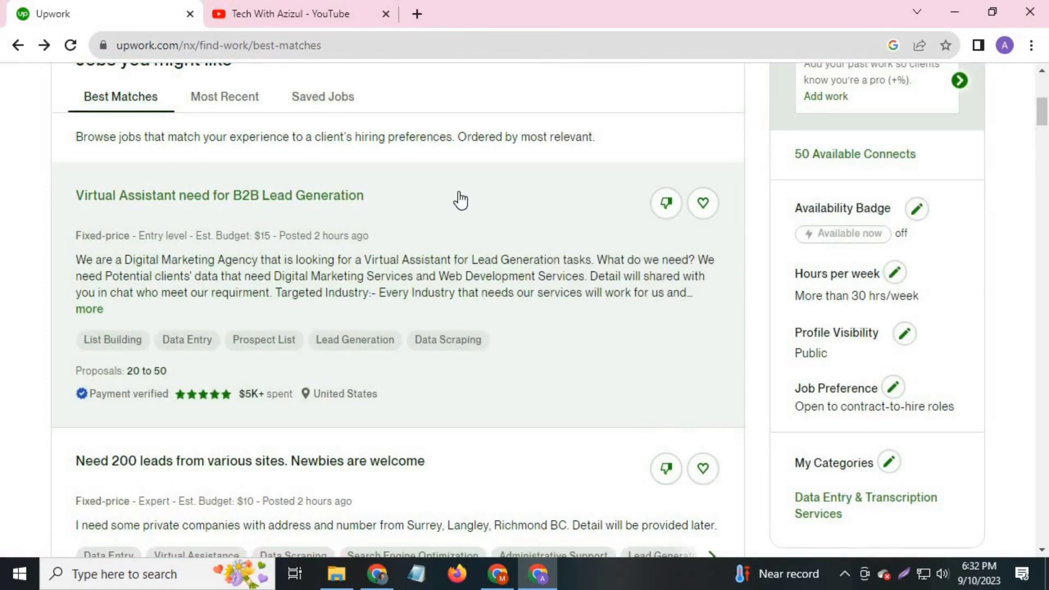
Step: Check the client's country on the "Virtual Assistant need for B2B Lead Generation" post and briefly preview the job's details
drag(414, 397, 297, 402)
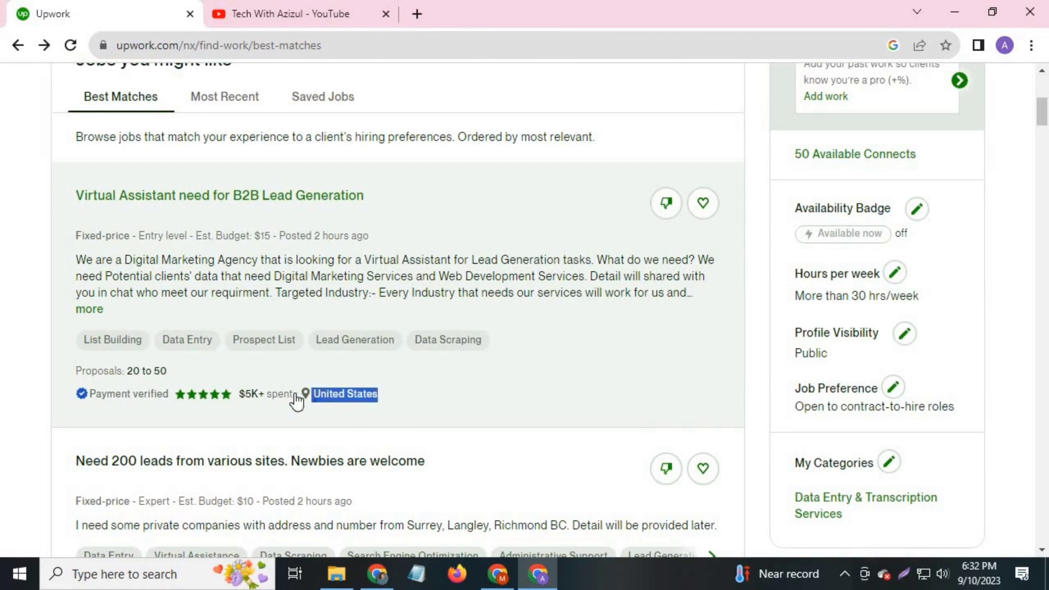
click(475, 399)
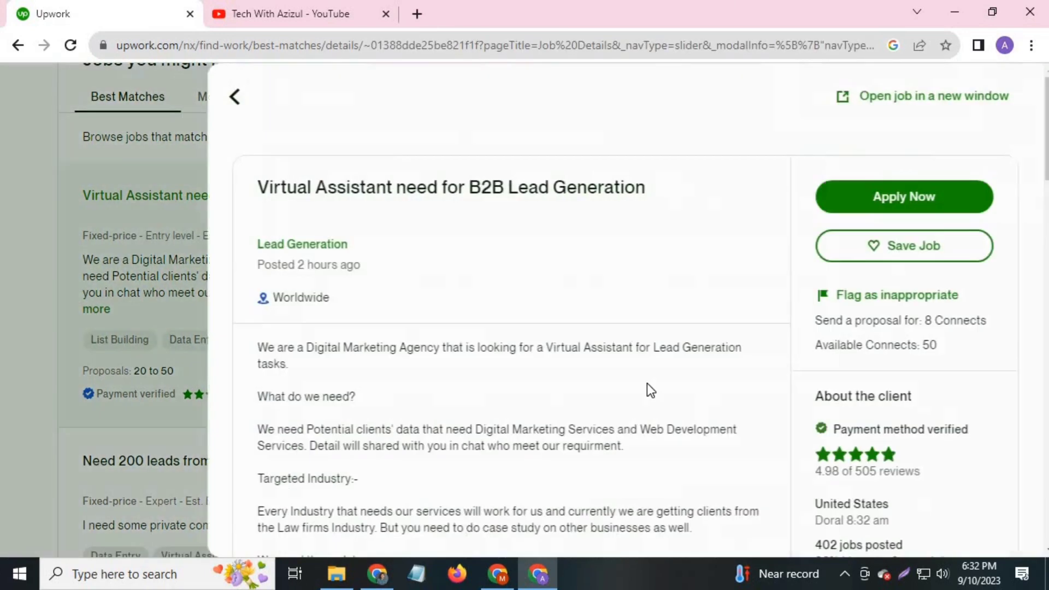
click(232, 99)
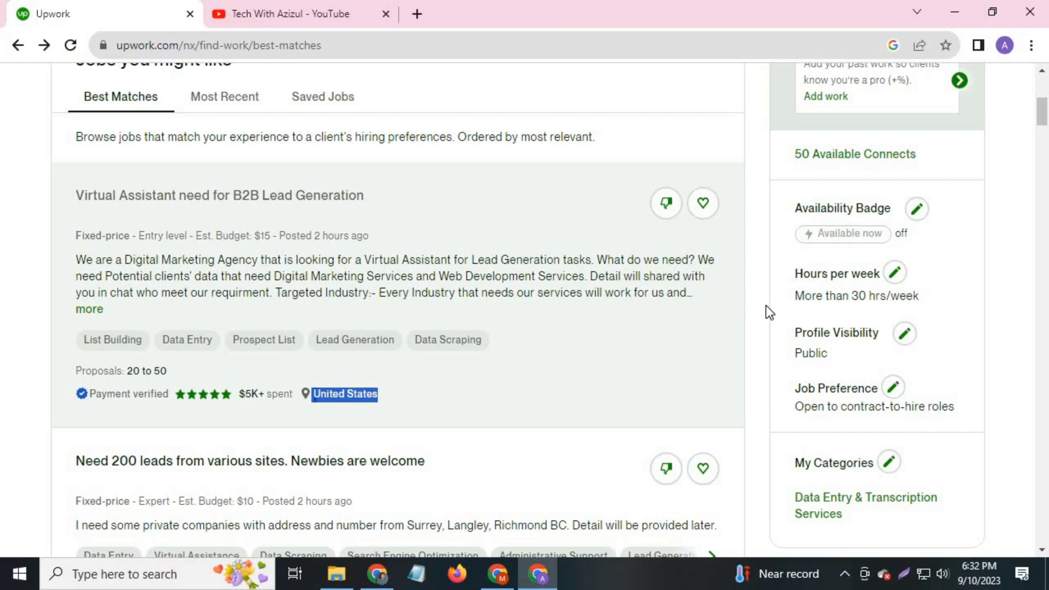
Step: Examine the available Connects balance beside the recommended jobs, highlighting its text
scroll(766, 306, up, 2)
drag(778, 236, 937, 233)
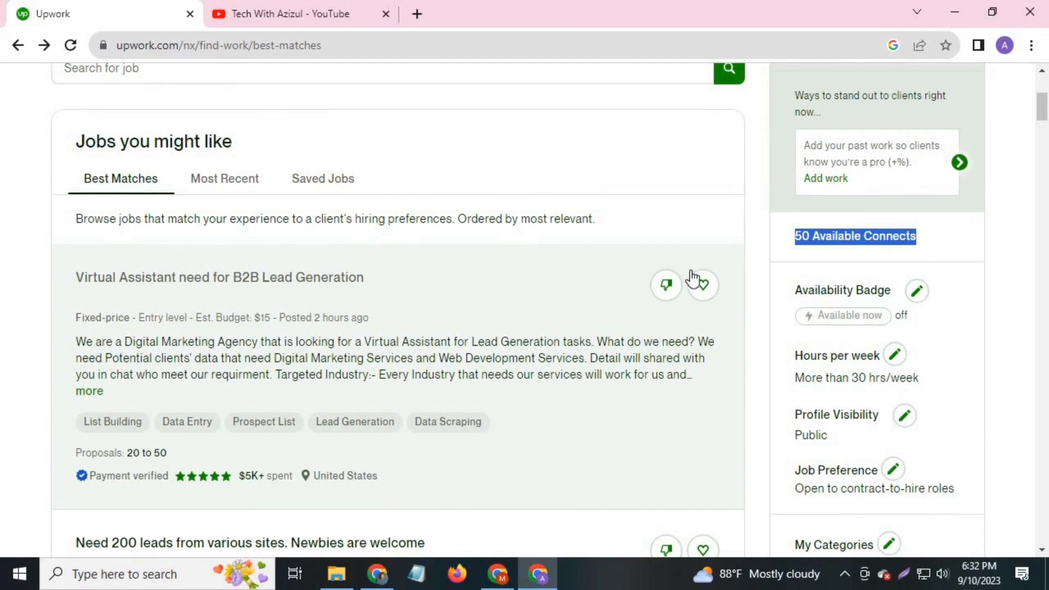
drag(786, 236, 930, 232)
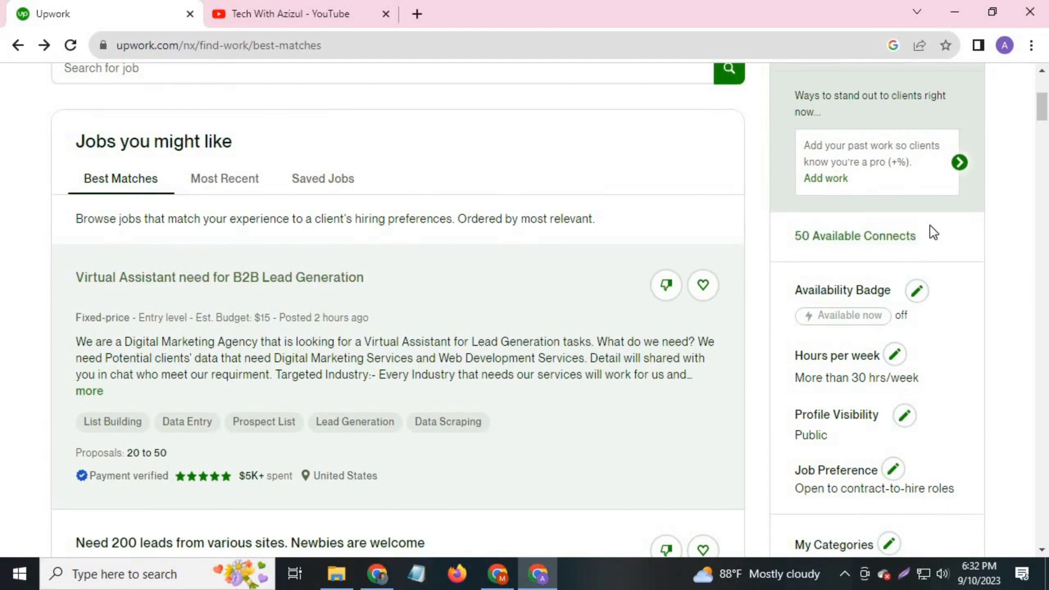
click(749, 249)
drag(786, 231, 944, 227)
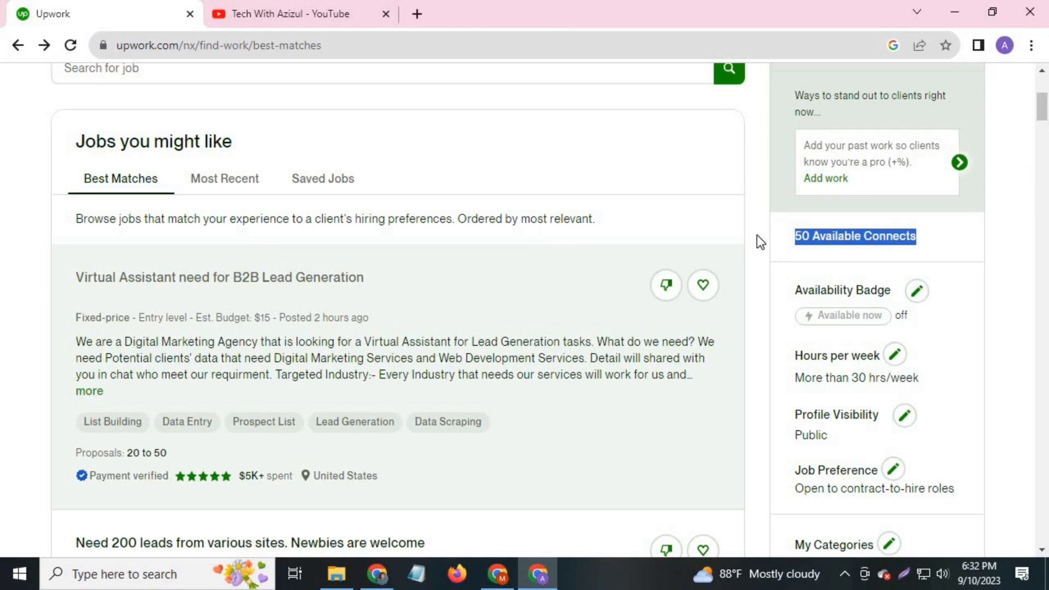
click(773, 237)
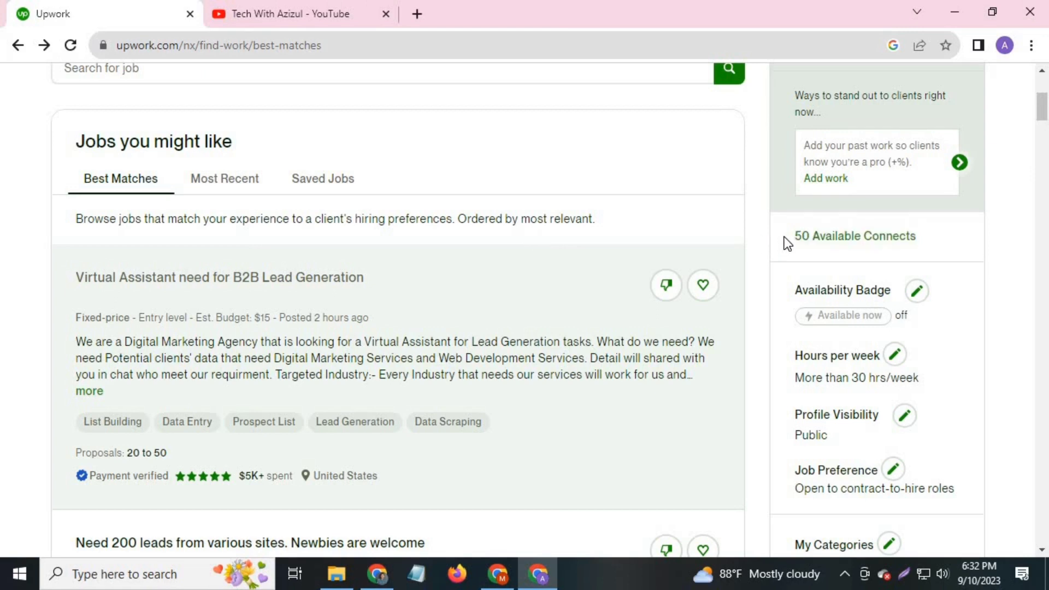
drag(786, 237, 930, 237)
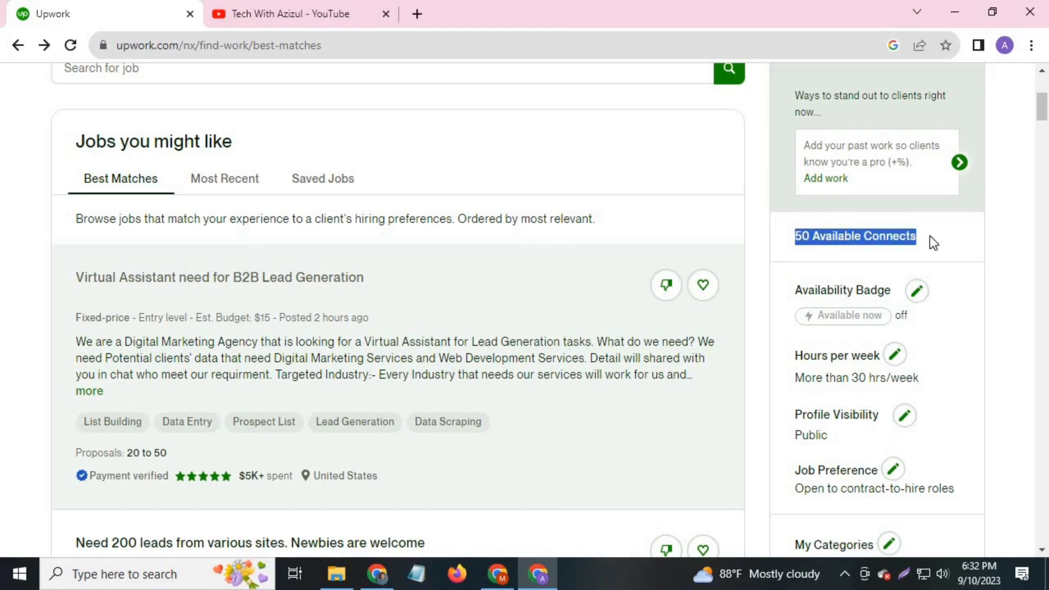
click(760, 254)
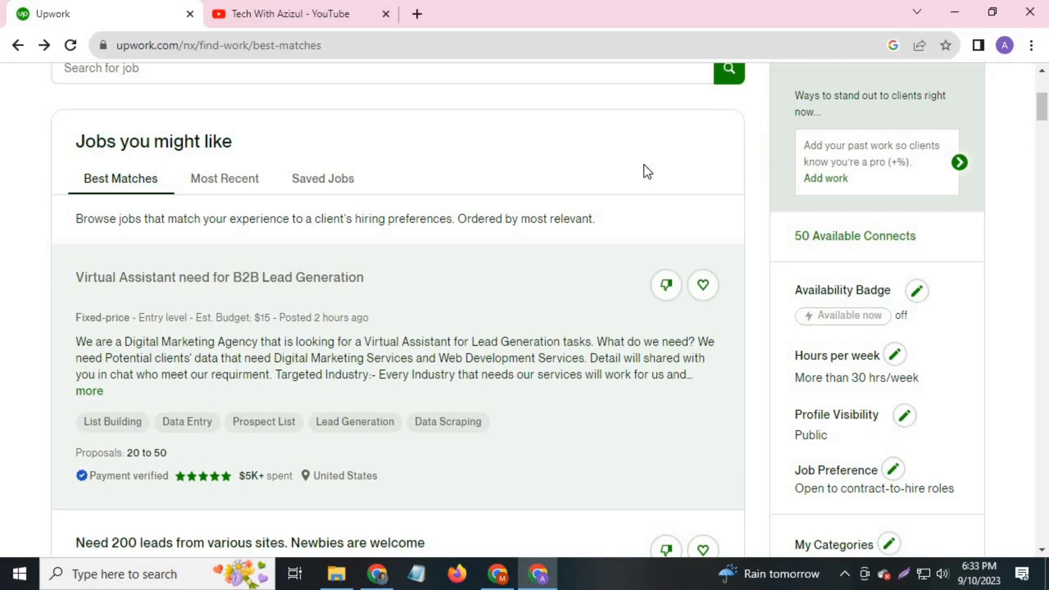
Step: Open the "Virtual Assistant need for B2B Lead Generation" job and read its introduction and "What do we need?" section
click(319, 356)
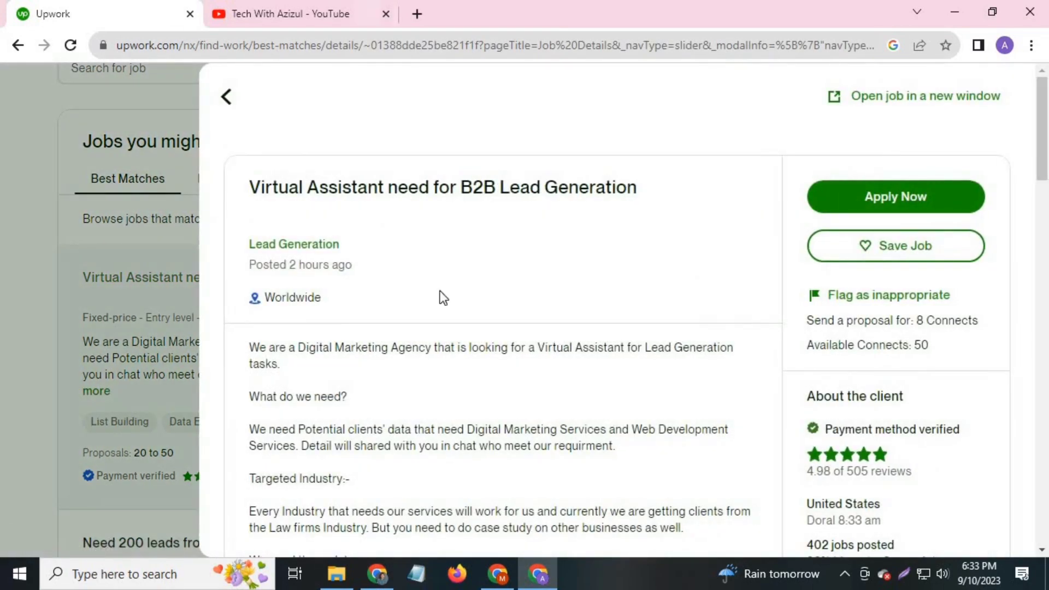
scroll(547, 264, down, 1)
scroll(546, 263, down, 3)
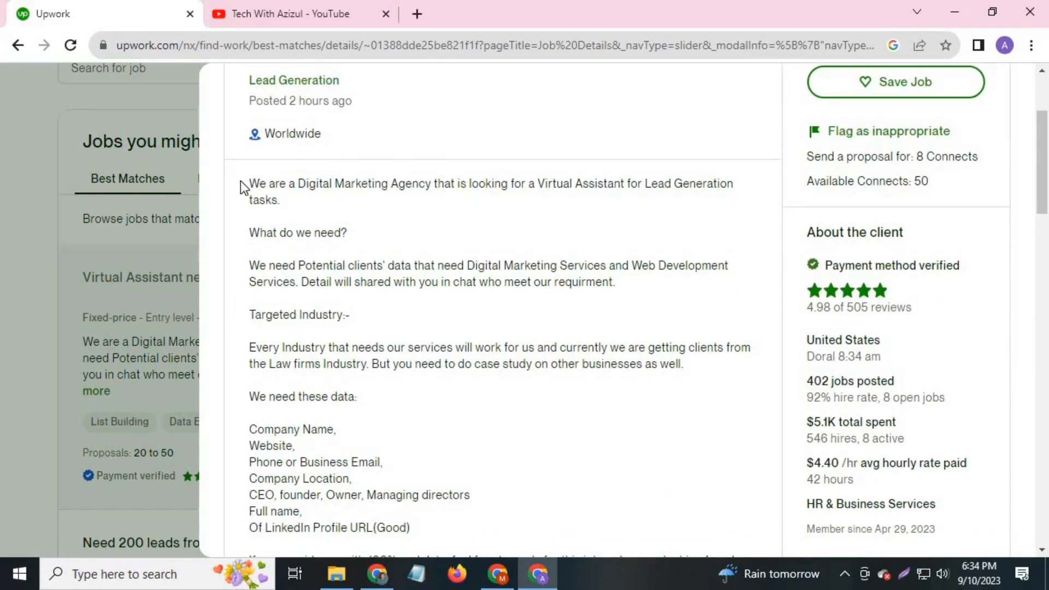
drag(251, 184, 721, 202)
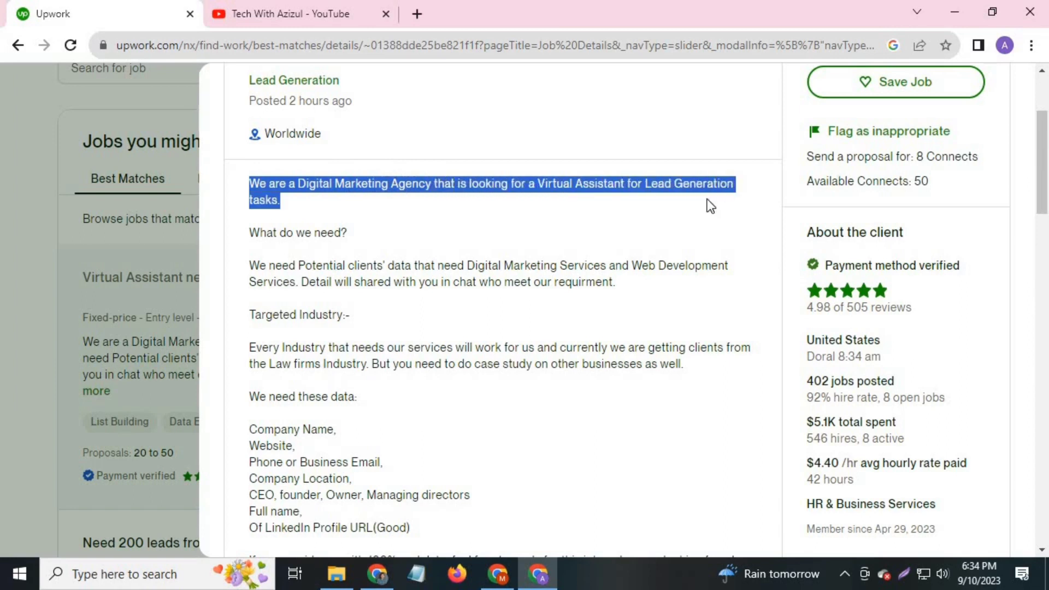
click(368, 241)
drag(368, 239, 250, 240)
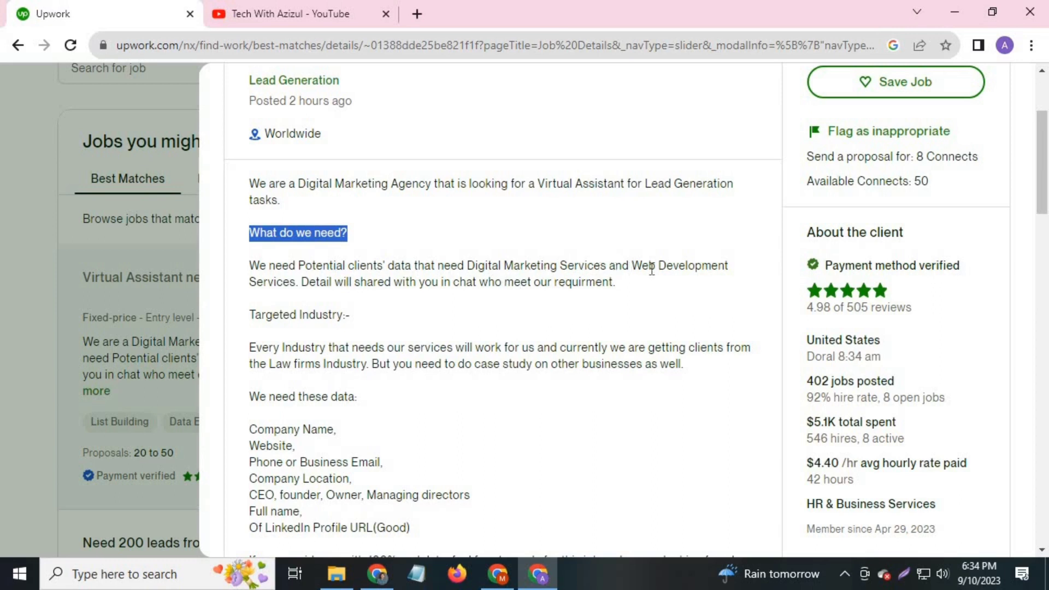
drag(246, 267, 727, 276)
Step: Read the Targeted Industry section of the job description, highlighting its heading and paragraph
scroll(580, 323, down, 2)
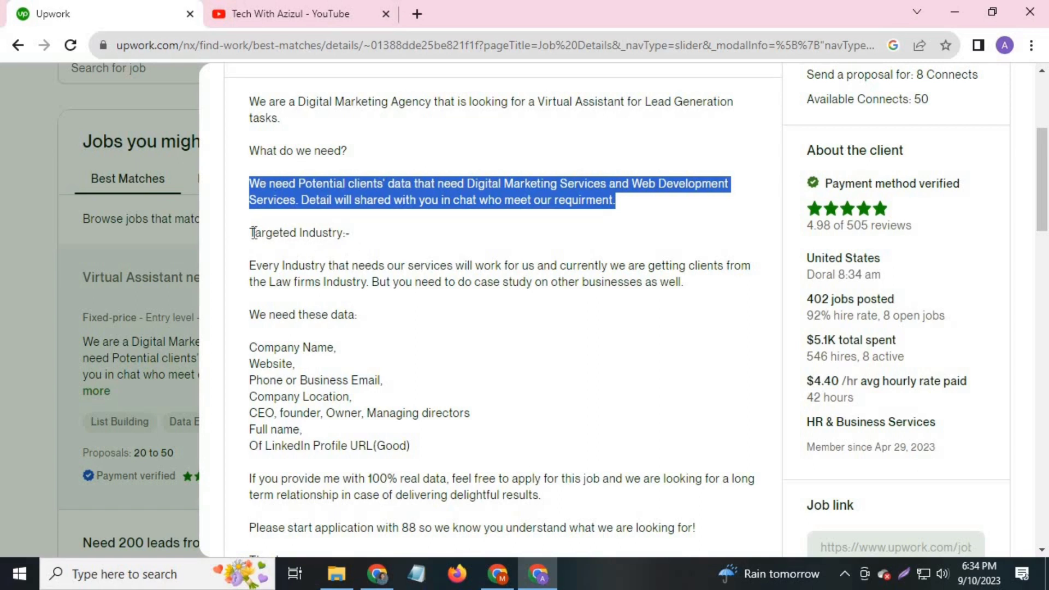
drag(251, 234, 392, 290)
click(277, 250)
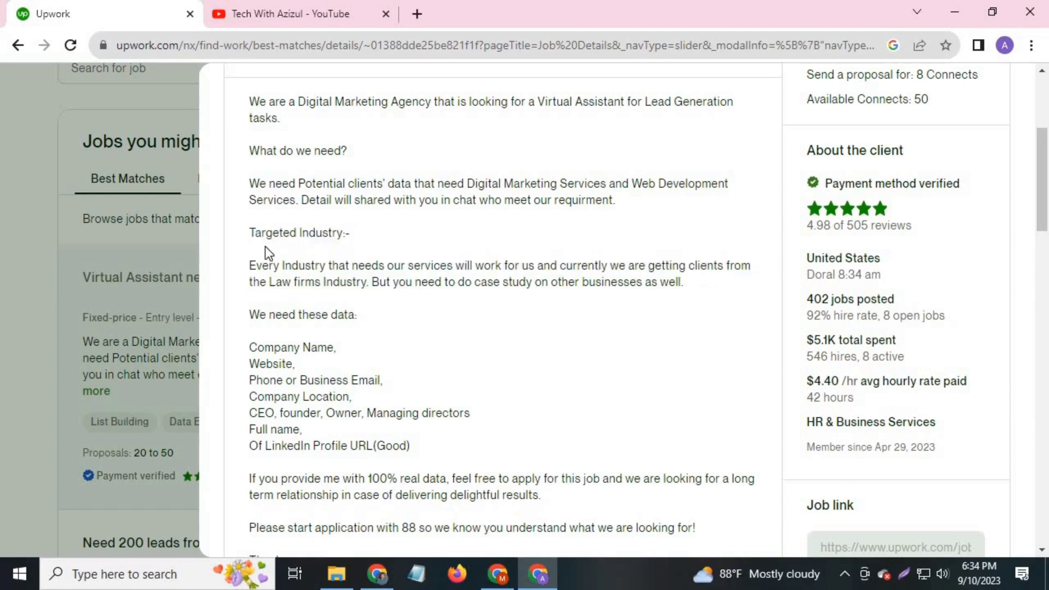
drag(241, 232, 428, 248)
drag(245, 265, 694, 293)
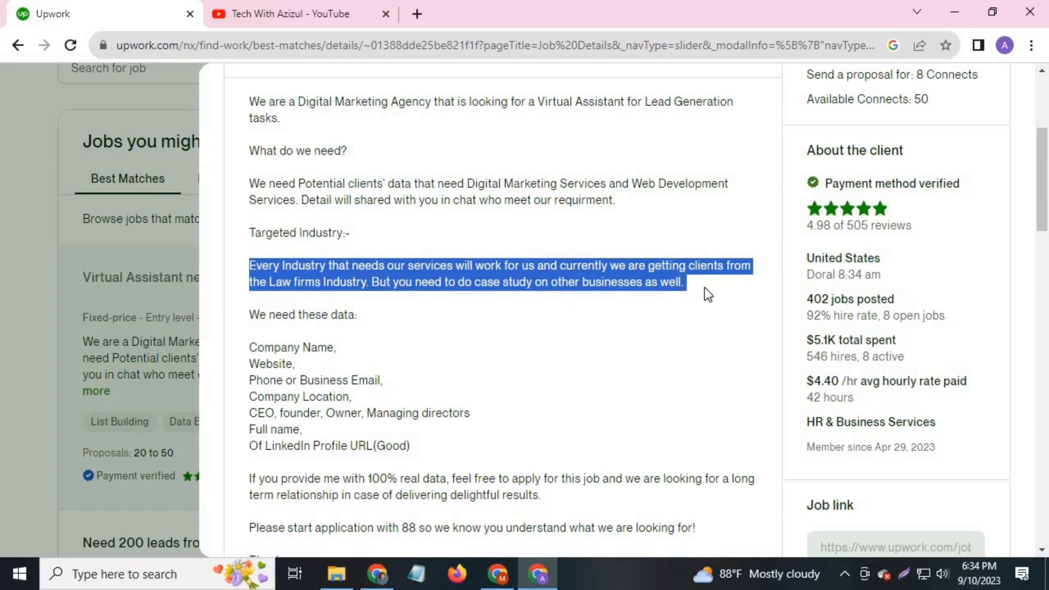
click(704, 287)
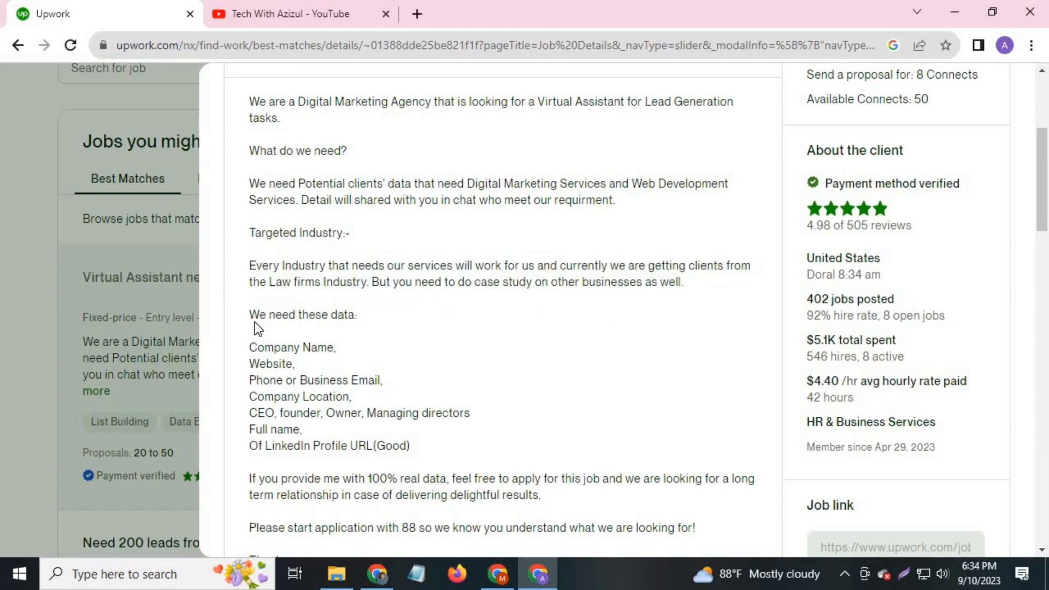
Step: Review the list of data the client needs, from company name and website to the LinkedIn profile URL
scroll(306, 273, down, 2)
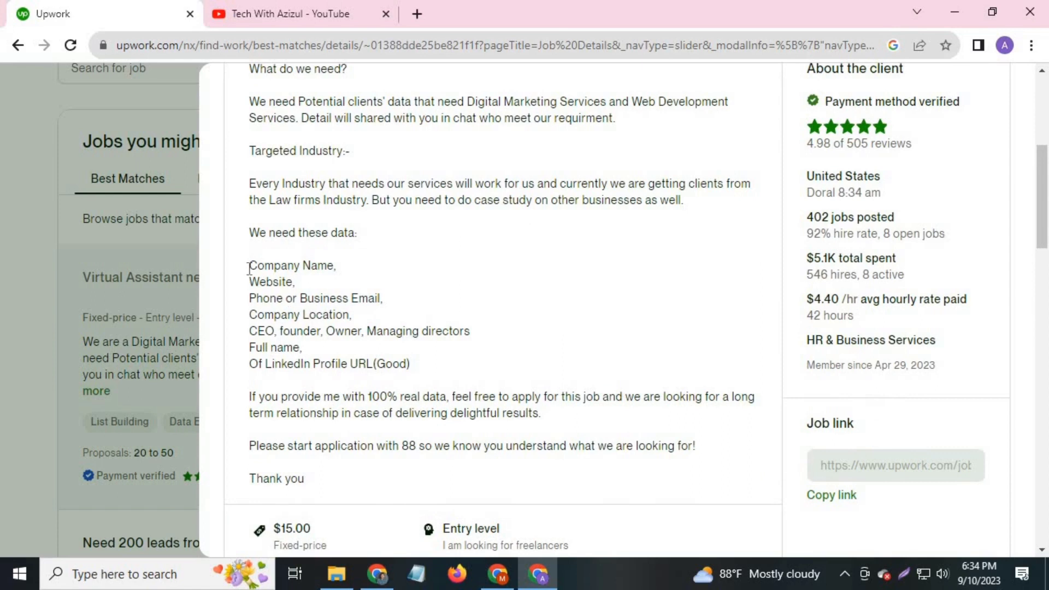
drag(245, 264, 303, 281)
drag(229, 294, 393, 312)
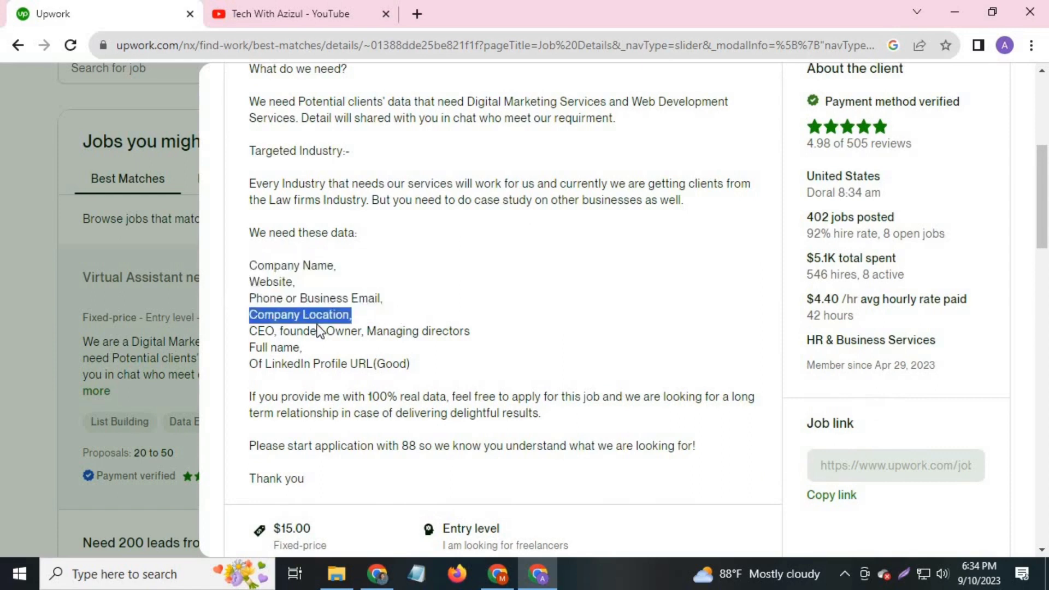
drag(222, 333, 324, 333)
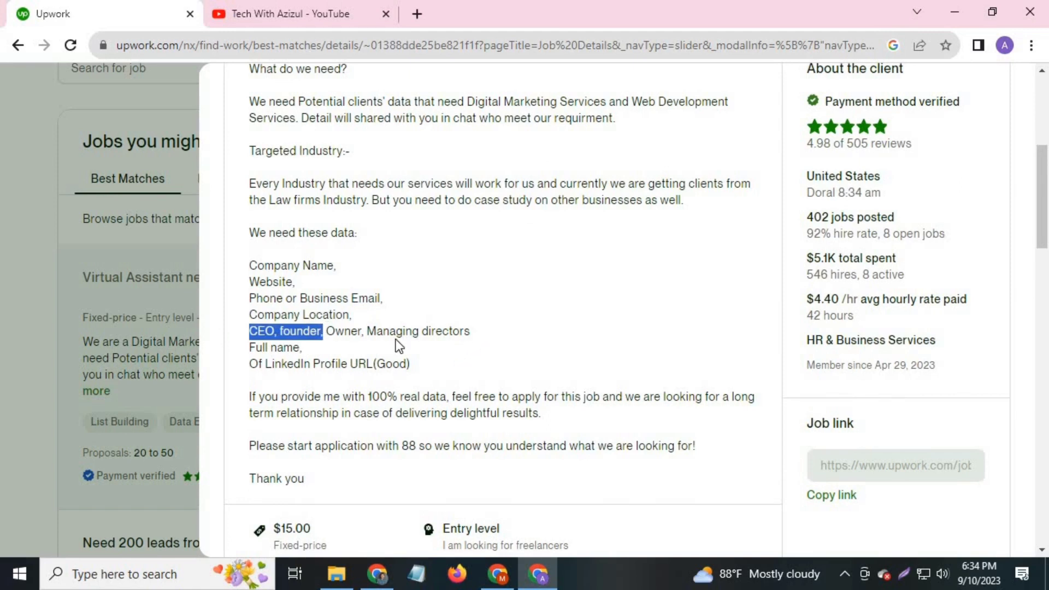
drag(228, 337, 323, 335)
drag(239, 364, 414, 365)
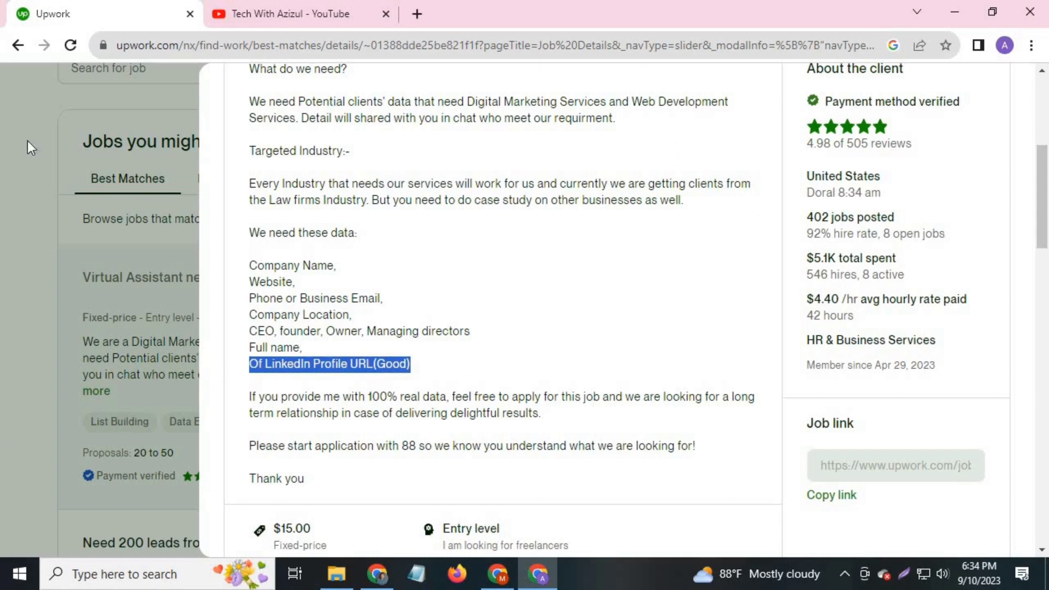
Step: Review the job's closing instructions, fixed-price budget, experience level and required skills
scroll(550, 171, down, 1)
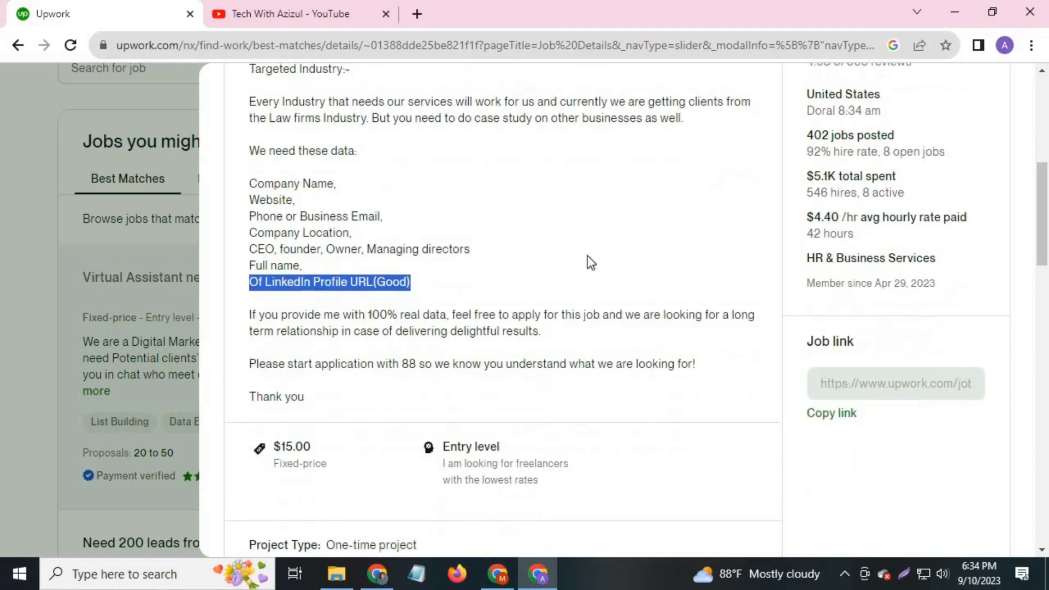
scroll(796, 173, down, 2)
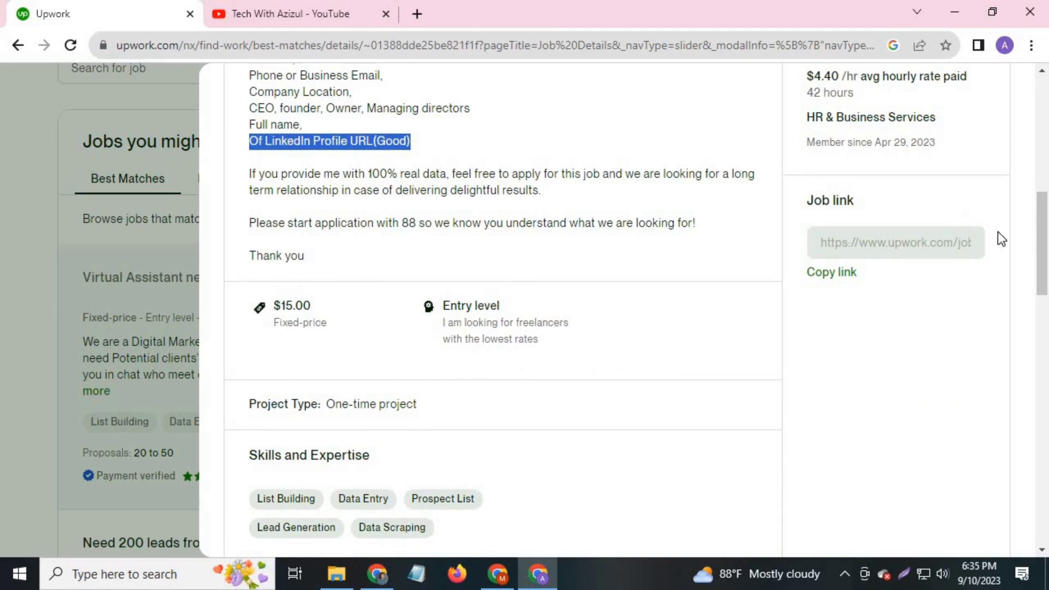
scroll(992, 234, up, 1)
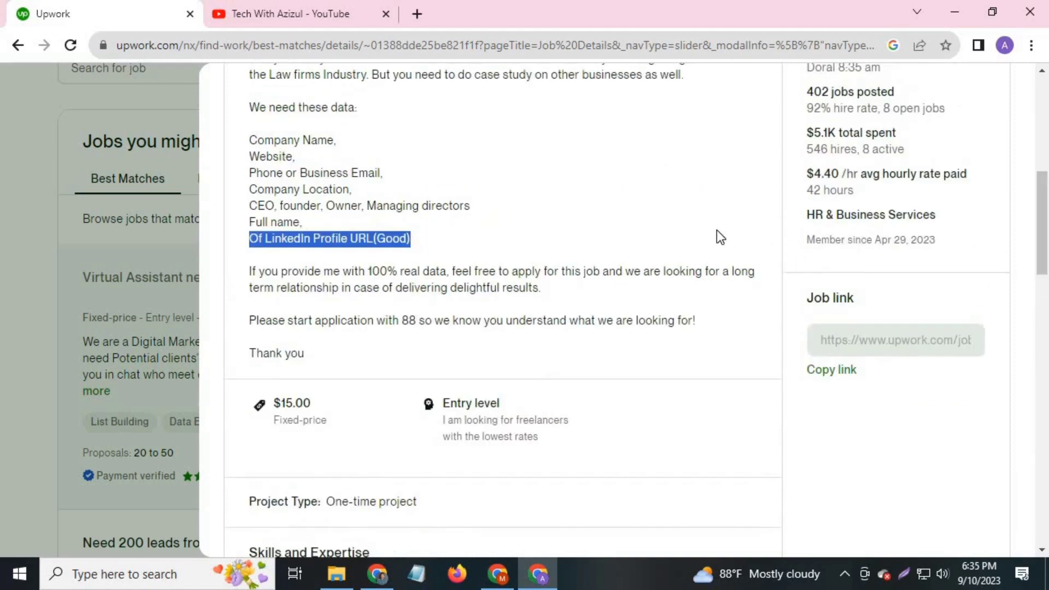
scroll(705, 213, down, 1)
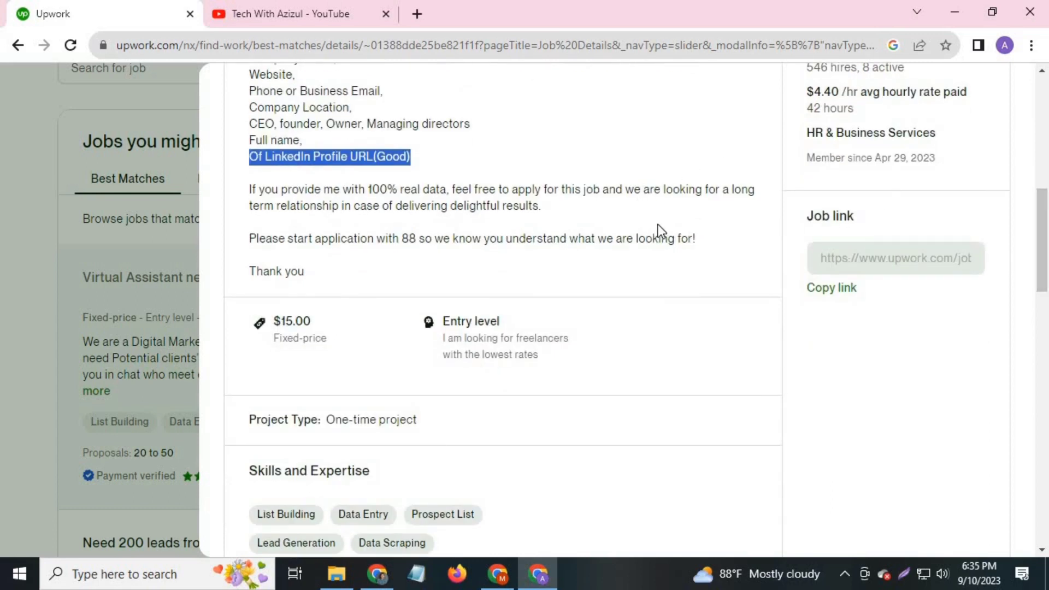
drag(274, 321, 334, 323)
scroll(354, 328, down, 2)
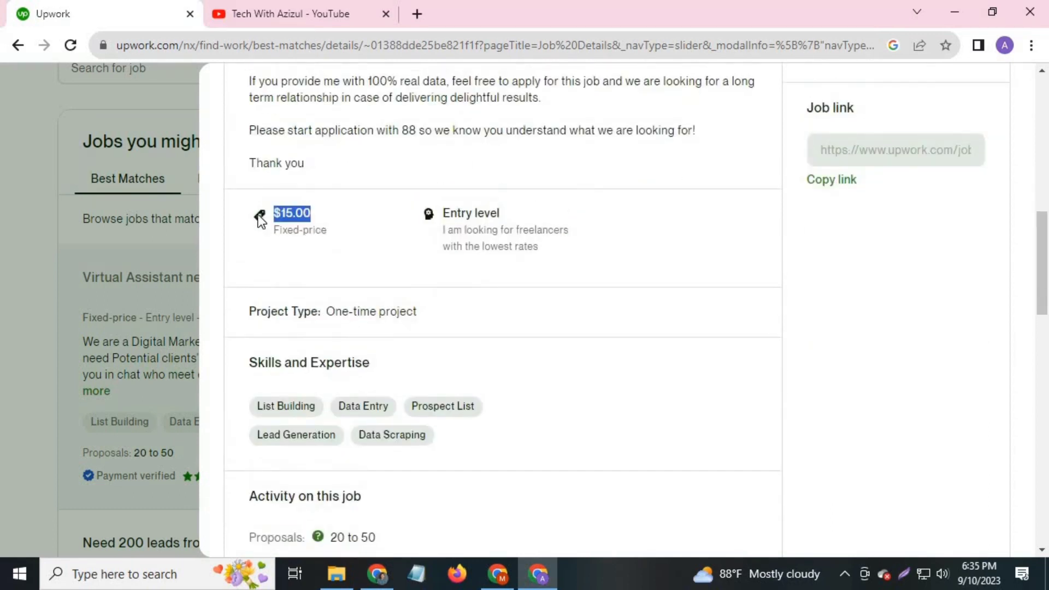
Step: Start a proposal for the B2B lead generation job and dismiss the introductory notice about Connects
scroll(641, 226, up, 5)
scroll(645, 230, up, 1)
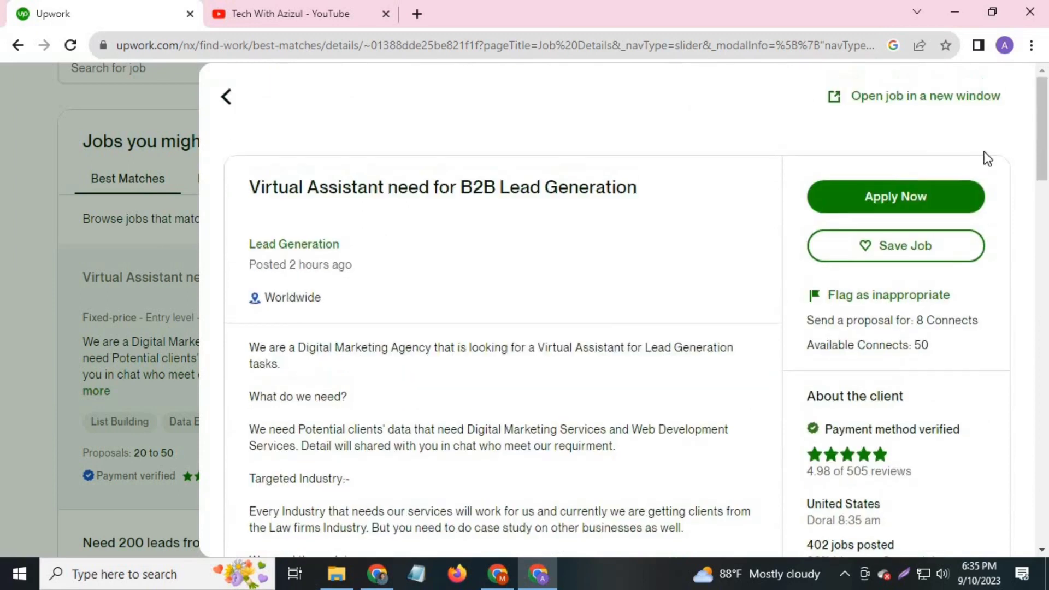
click(864, 195)
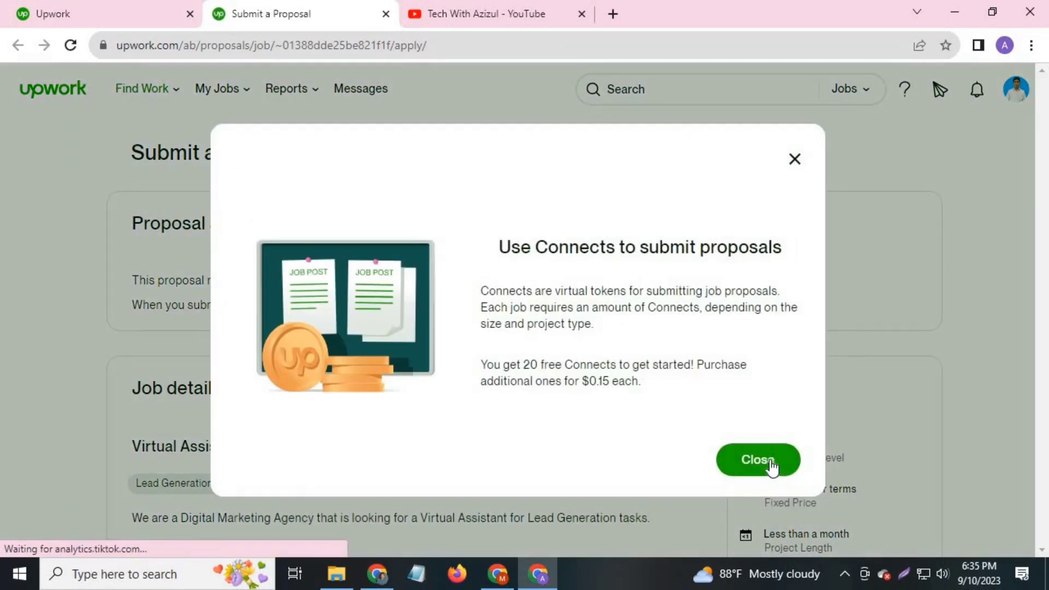
click(776, 470)
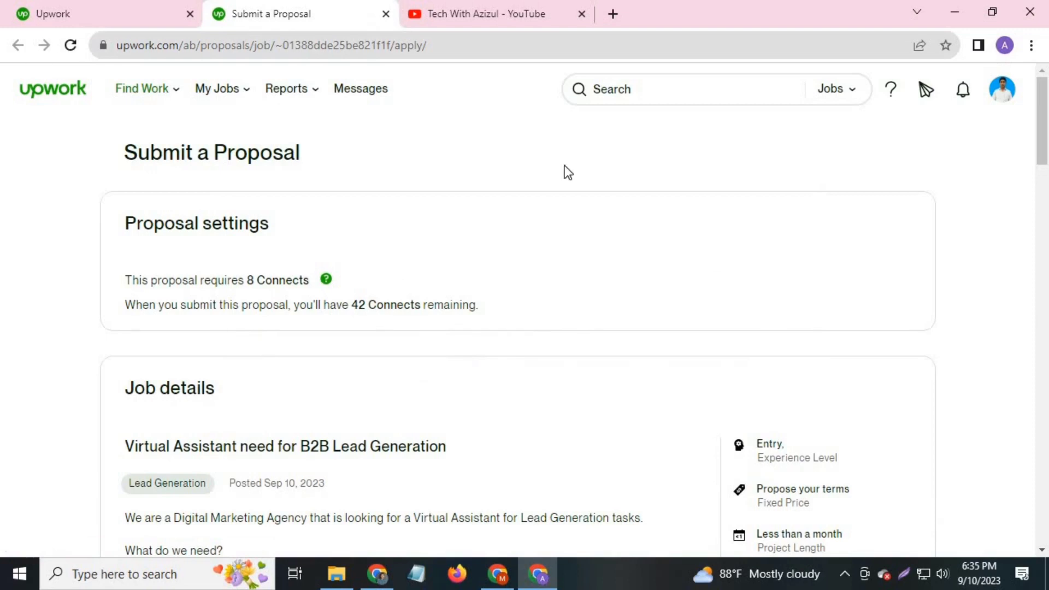
Step: Set the bid for the full job to $10 in the proposal's terms
scroll(353, 190, down, 2)
scroll(353, 190, down, 12)
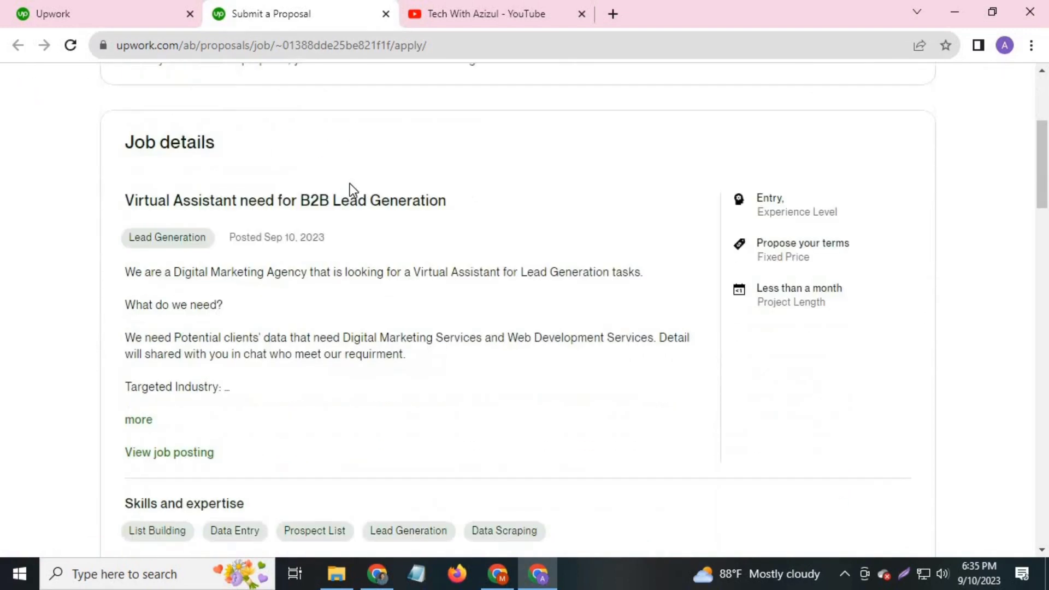
scroll(351, 190, down, 3)
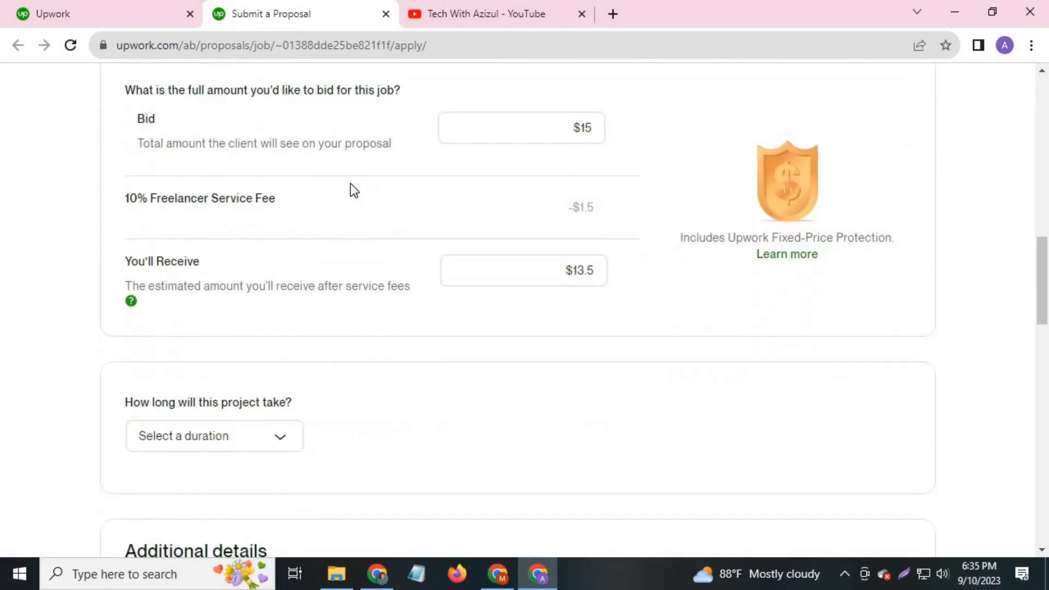
scroll(351, 189, up, 2)
click(594, 210)
drag(595, 210, 570, 215)
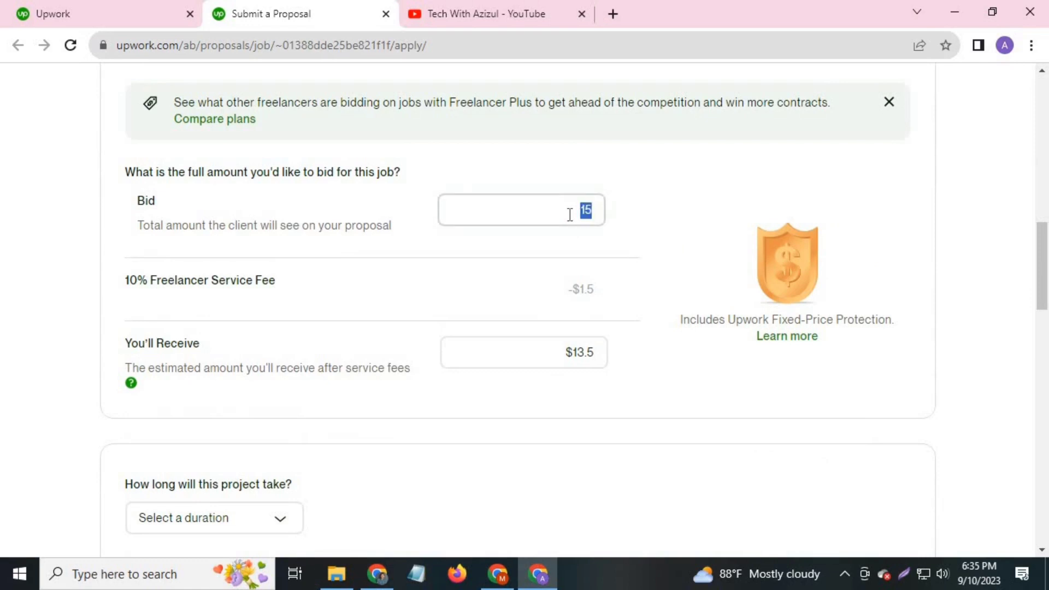
text(10)
click(720, 191)
Step: Set the project duration to Less than 1 month
scroll(716, 196, down, 2)
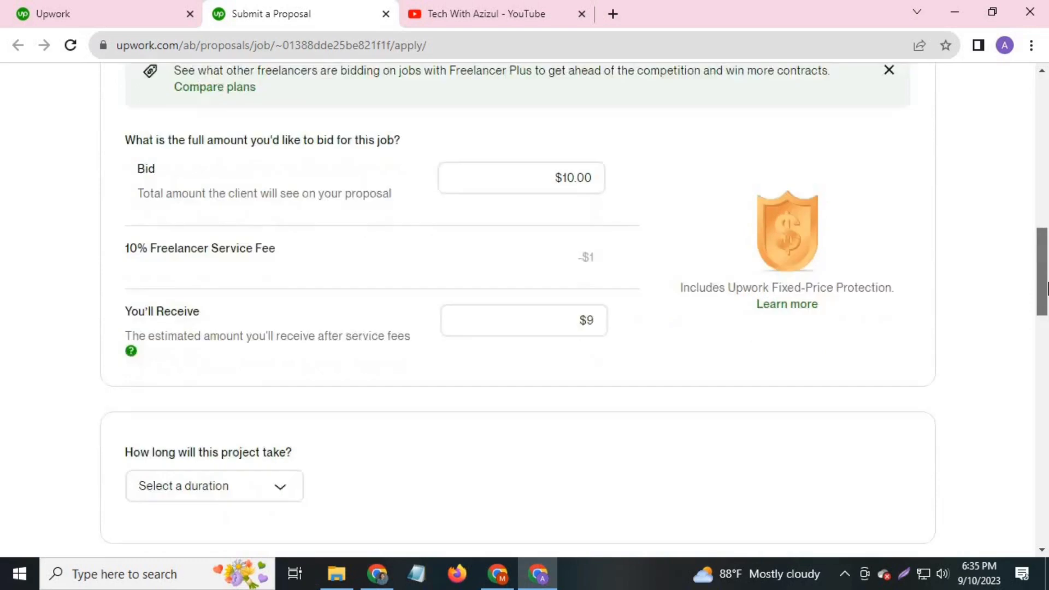
click(250, 417)
click(251, 419)
click(250, 417)
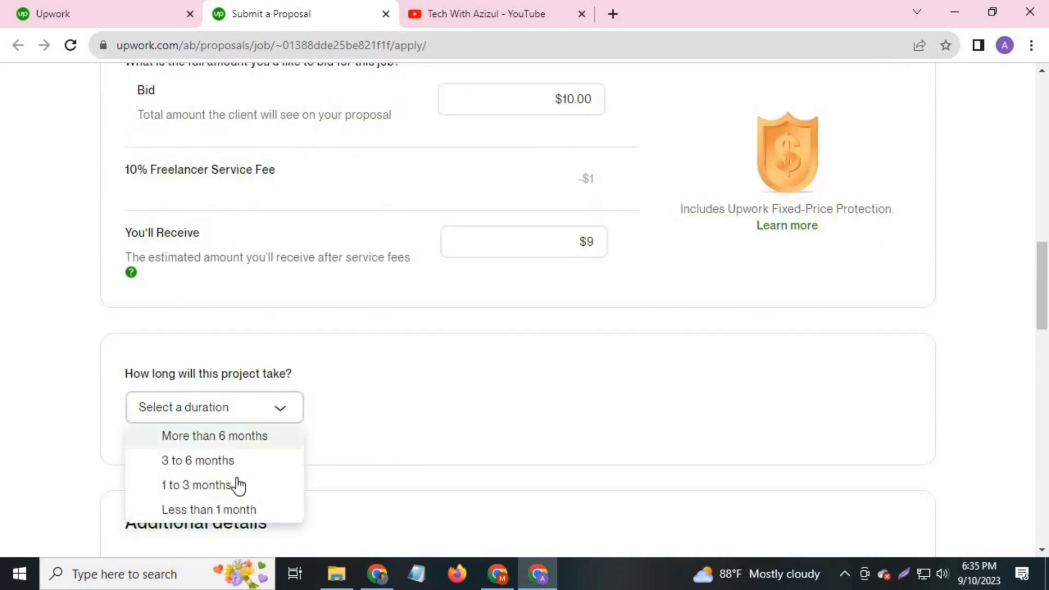
click(249, 511)
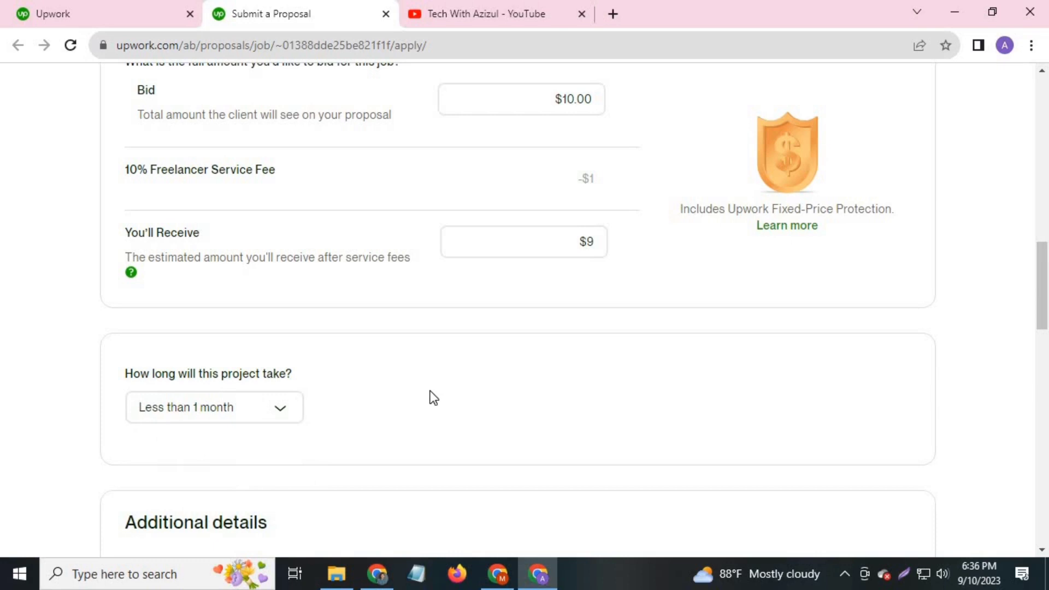
Step: Begin the cover letter with "hi there" and a second line introducing the freelancer by first name
scroll(430, 391, down, 1)
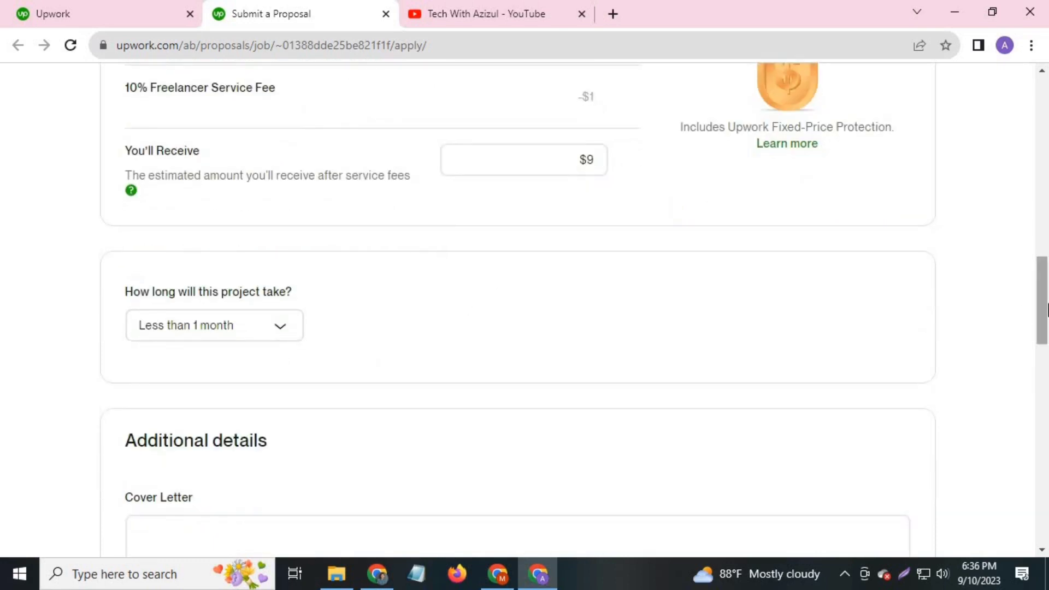
scroll(804, 274, down, 1)
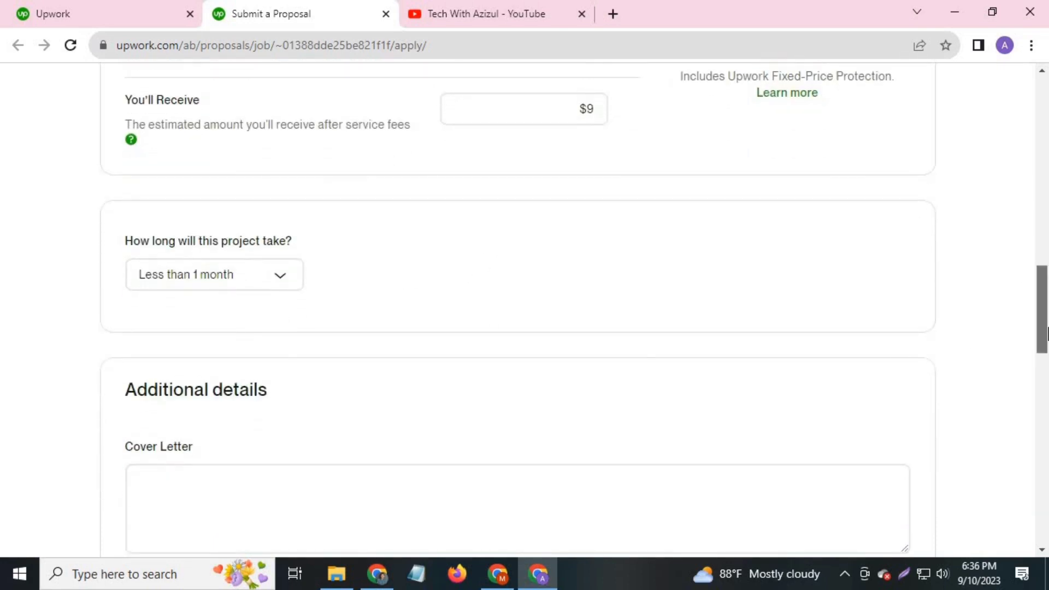
scroll(1047, 333, down, 1)
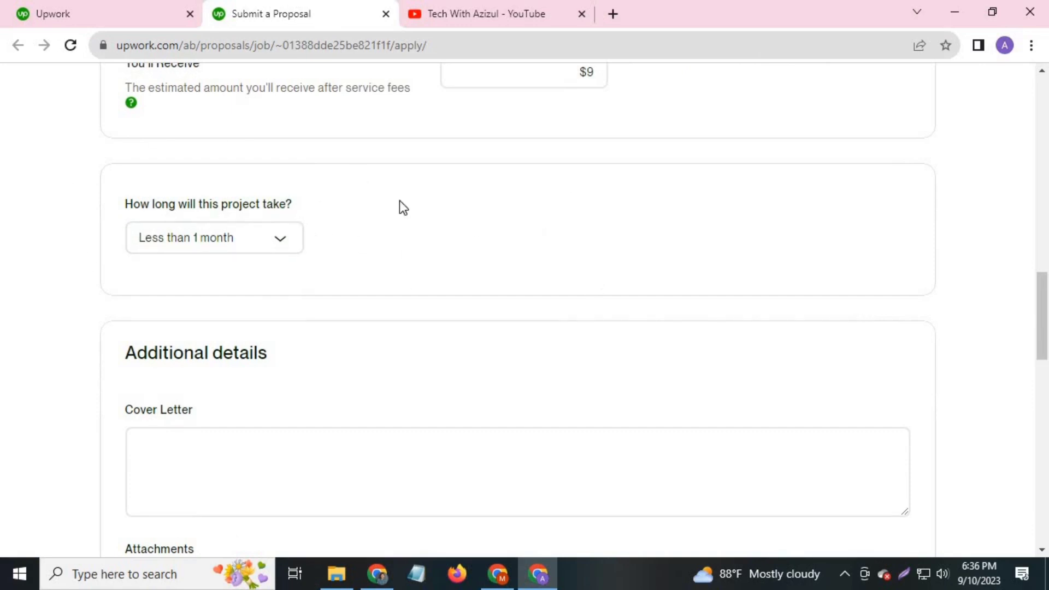
mouse_move(1043, 301)
mouse_down()
mouse_move(1046, 262)
mouse_move(1047, 306)
mouse_up()
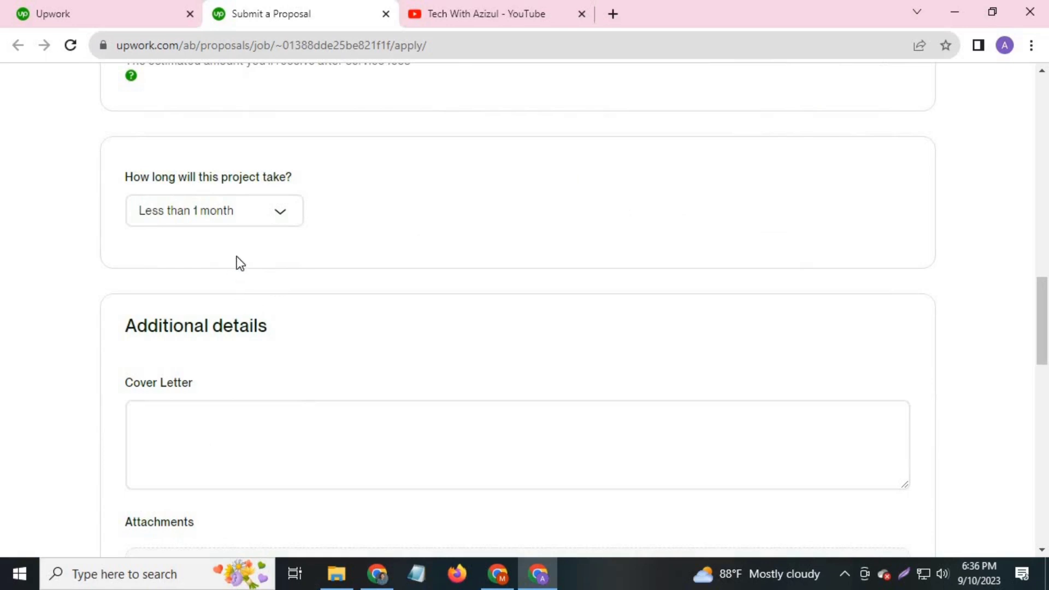
scroll(270, 353, down, 2)
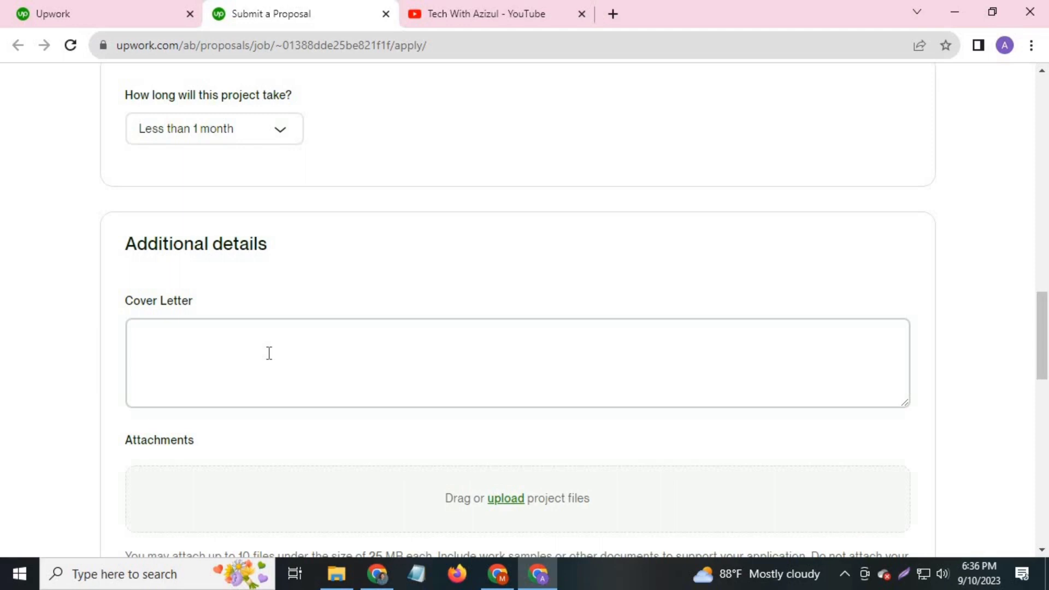
scroll(678, 193, down, 3)
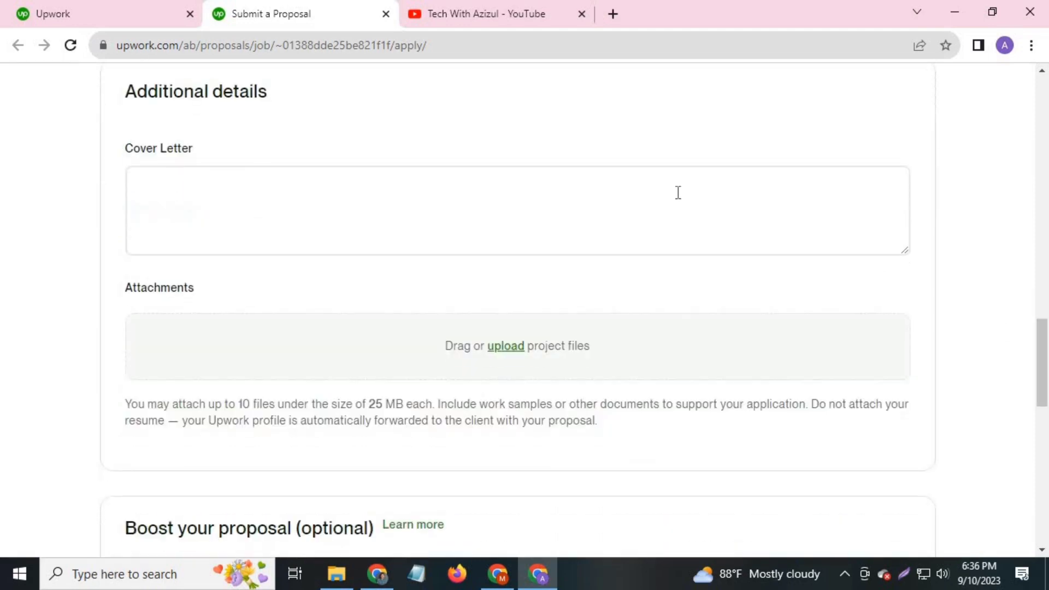
drag(1045, 323, 1048, 286)
drag(1046, 333, 1046, 356)
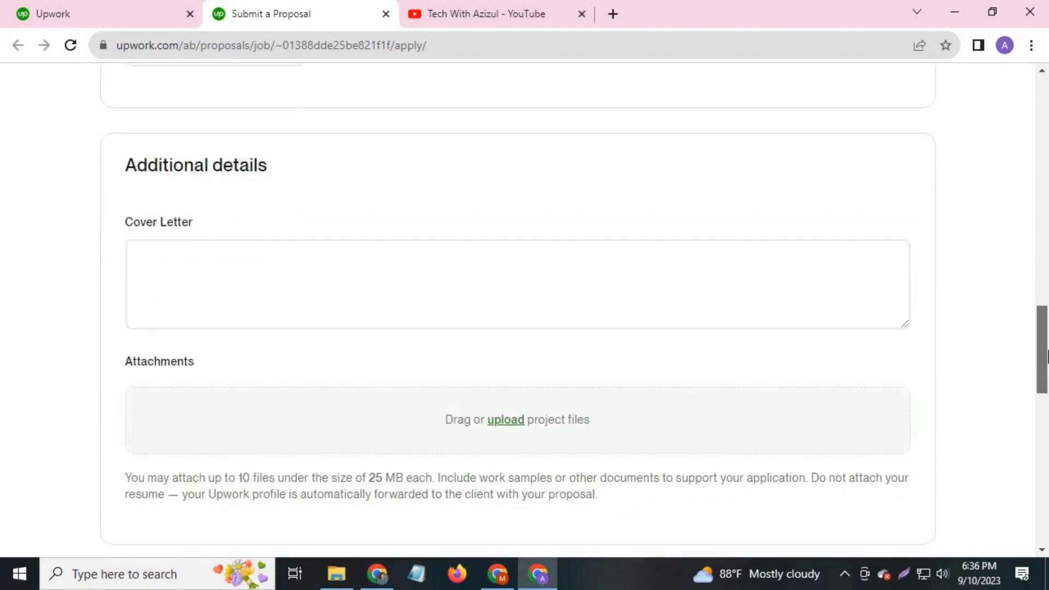
click(668, 285)
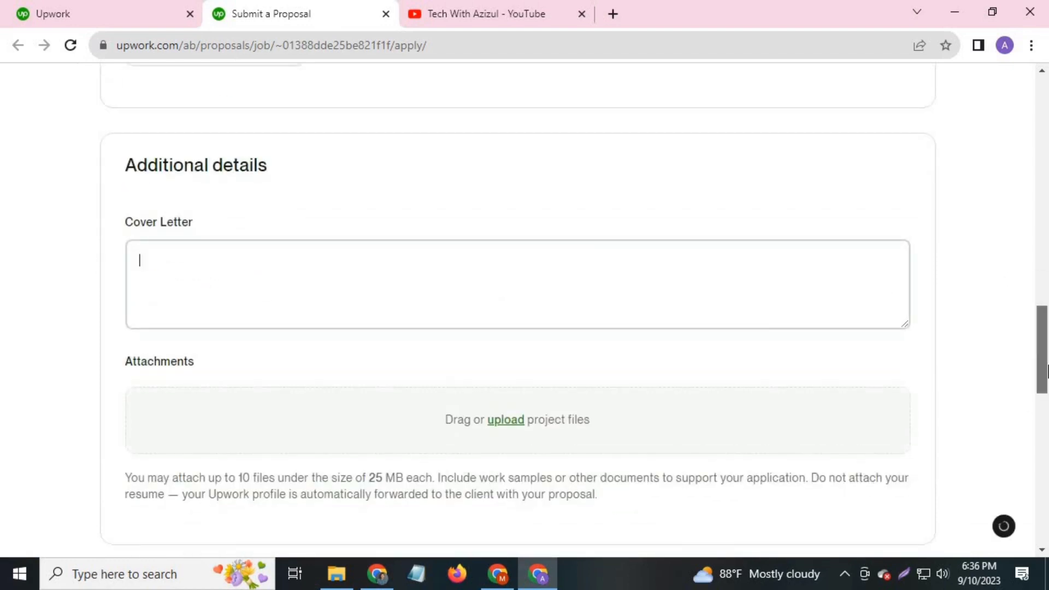
mouse_move(1047, 367)
mouse_down()
mouse_move(1045, 344)
mouse_move(1045, 369)
mouse_up()
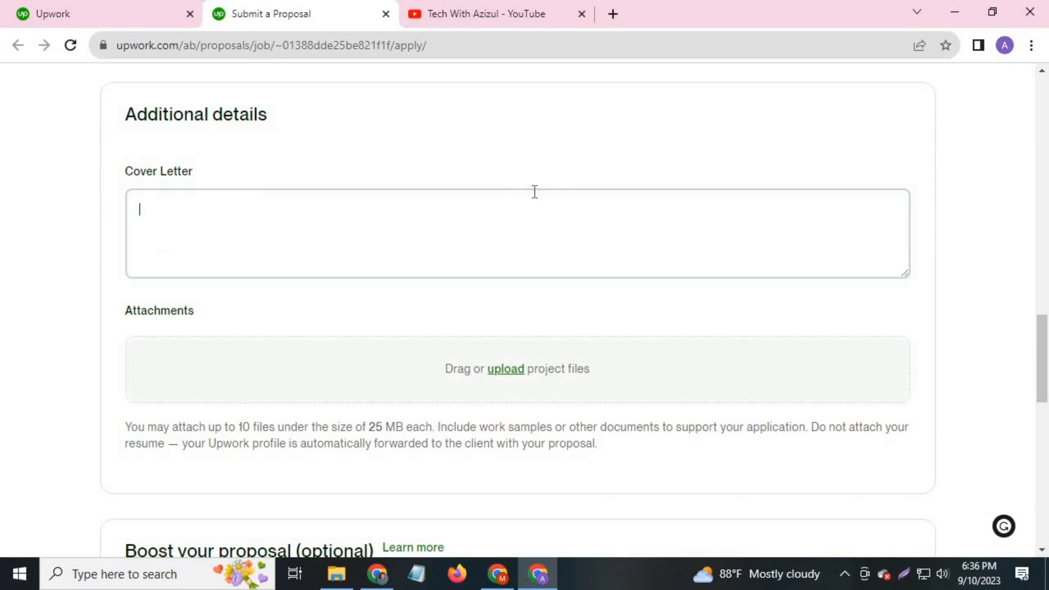
text(hi there)
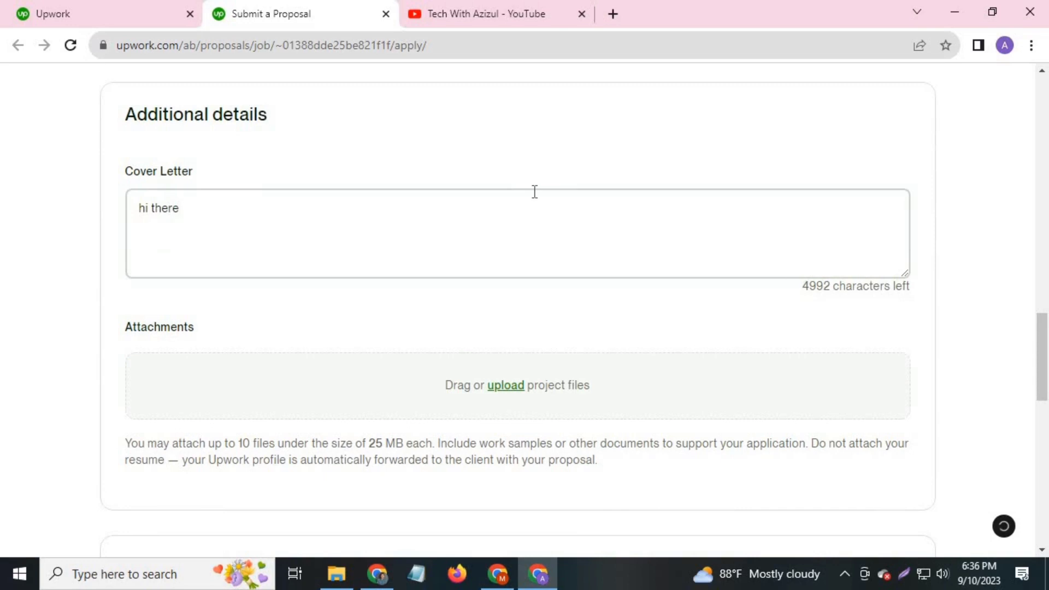
key(Return)
text(i am ajim,)
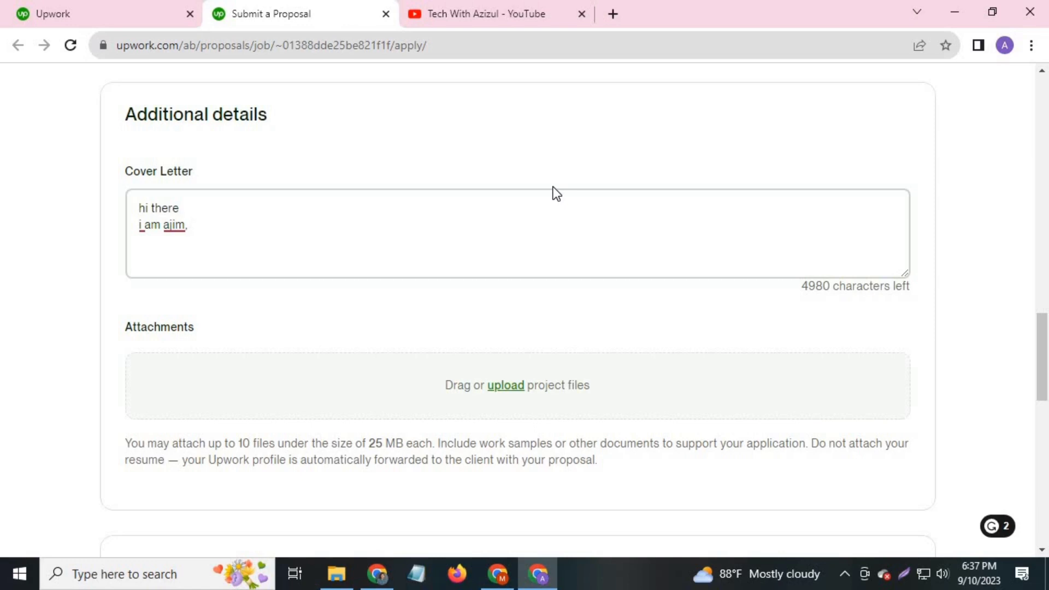
Step: Recheck the job details and required skills, and return to the cover letter and attachments section
scroll(557, 194, up, 15)
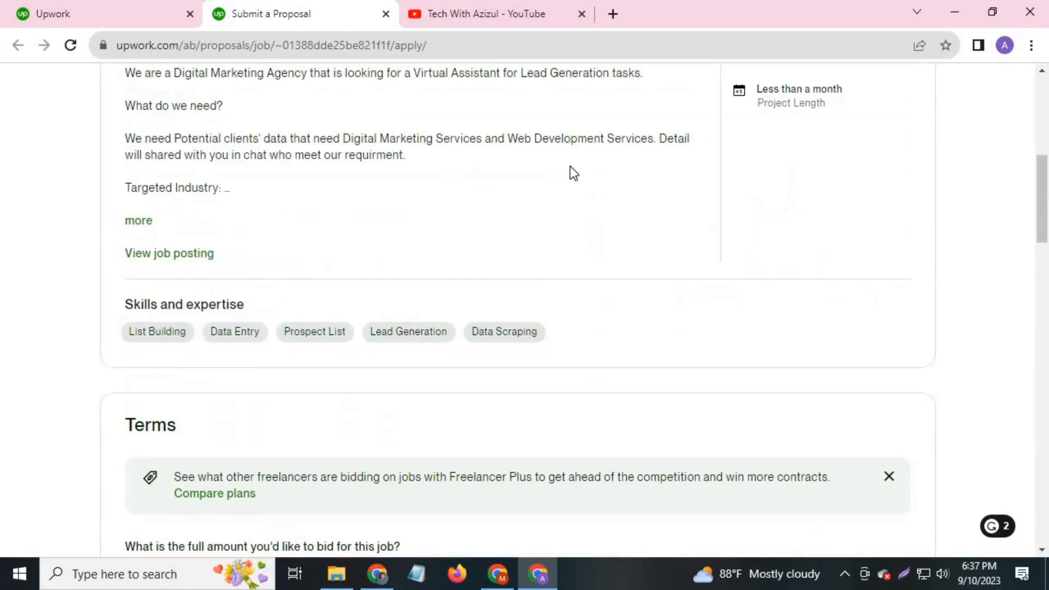
scroll(15, 312, up, 6)
scroll(154, 351, down, 4)
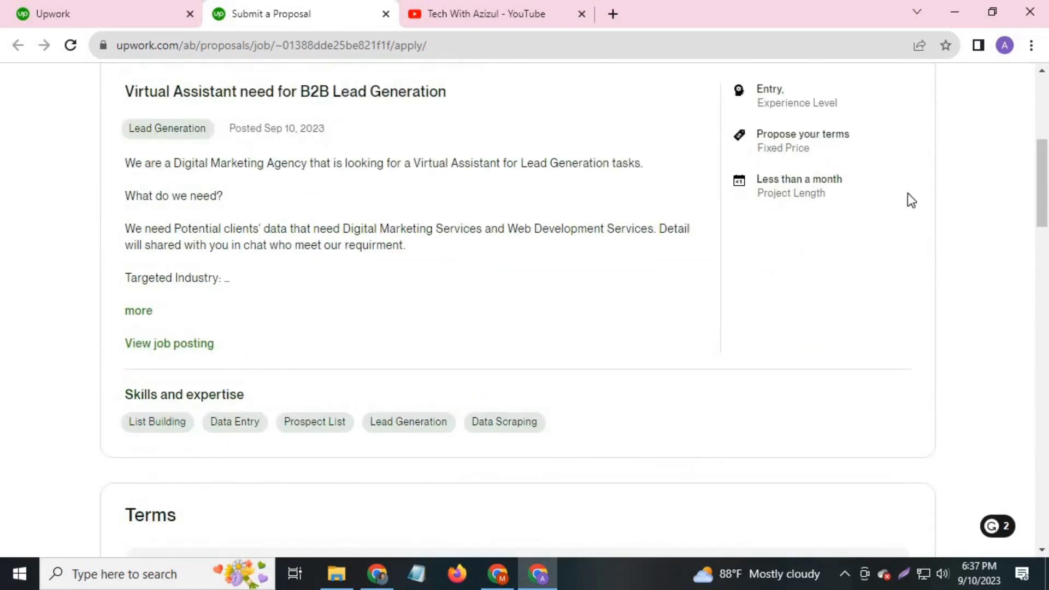
scroll(468, 103, down, 15)
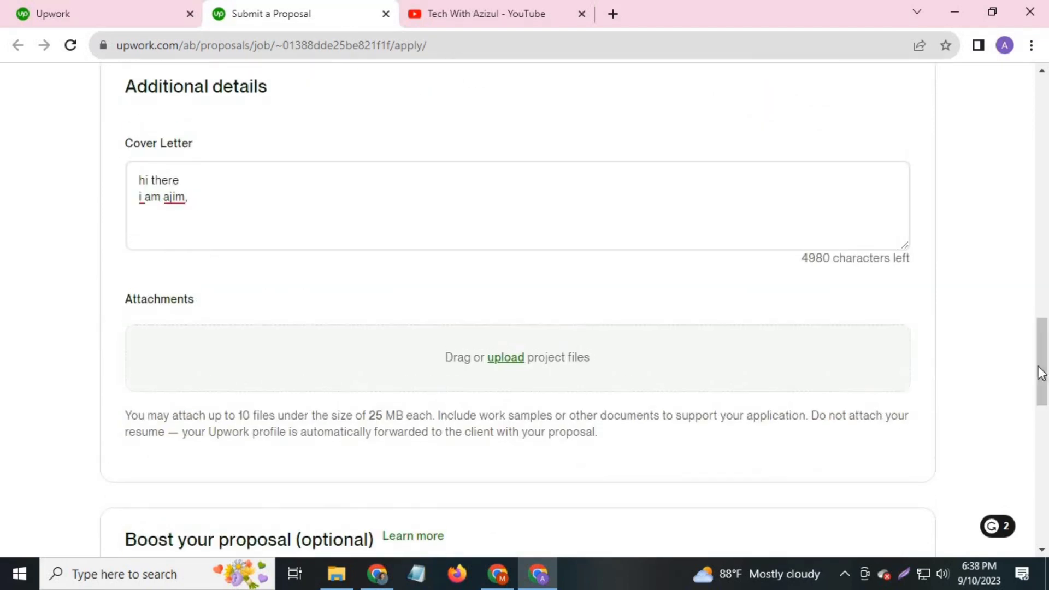
scroll(1016, 339, down, 1)
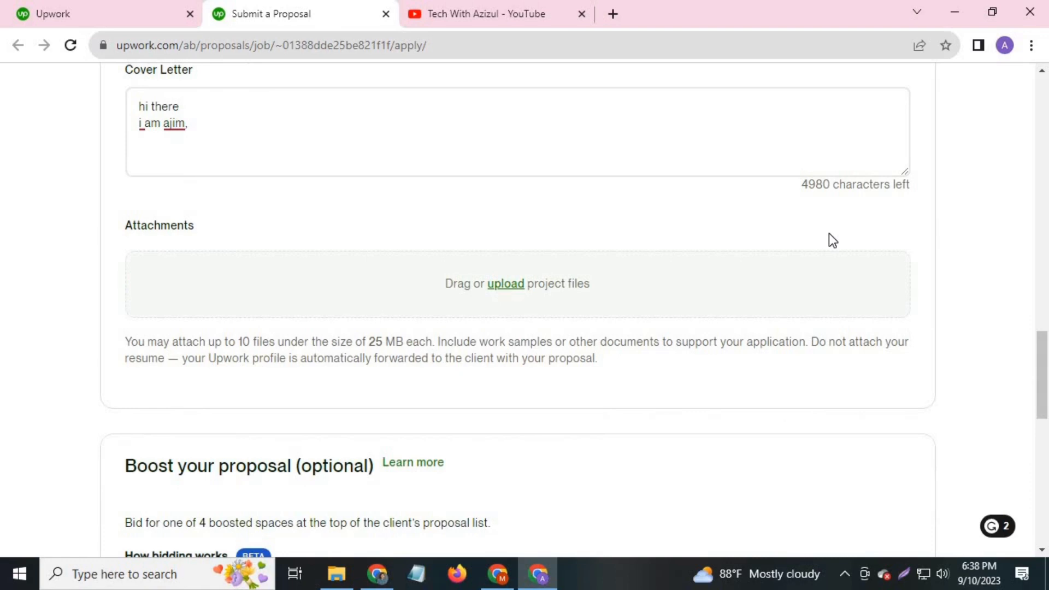
Step: Switch to YouTube to view the channel's playlists, and return to the attachments area of the Upwork proposal
click(477, 12)
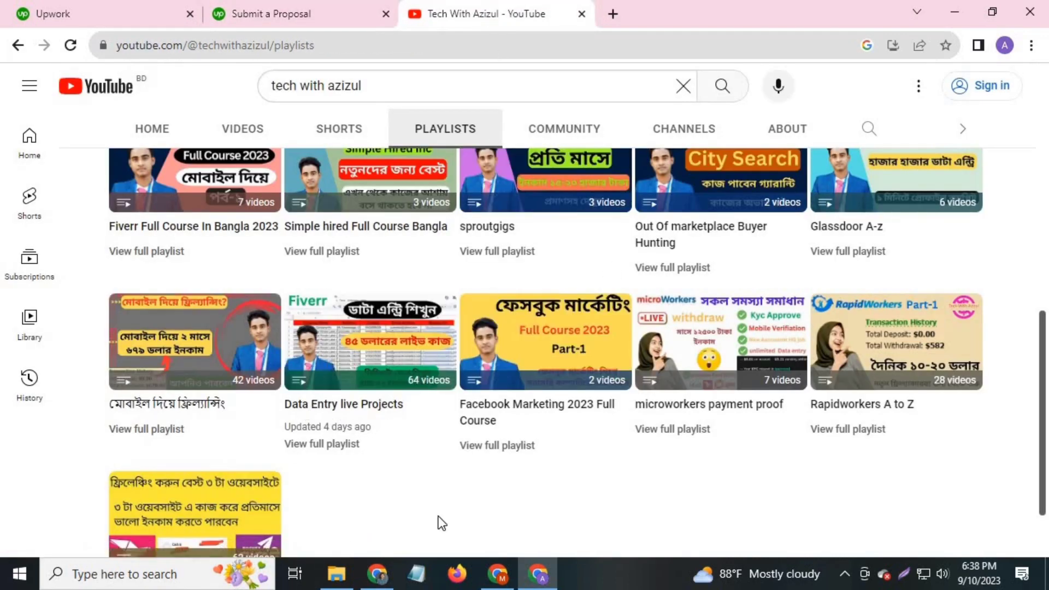
click(286, 2)
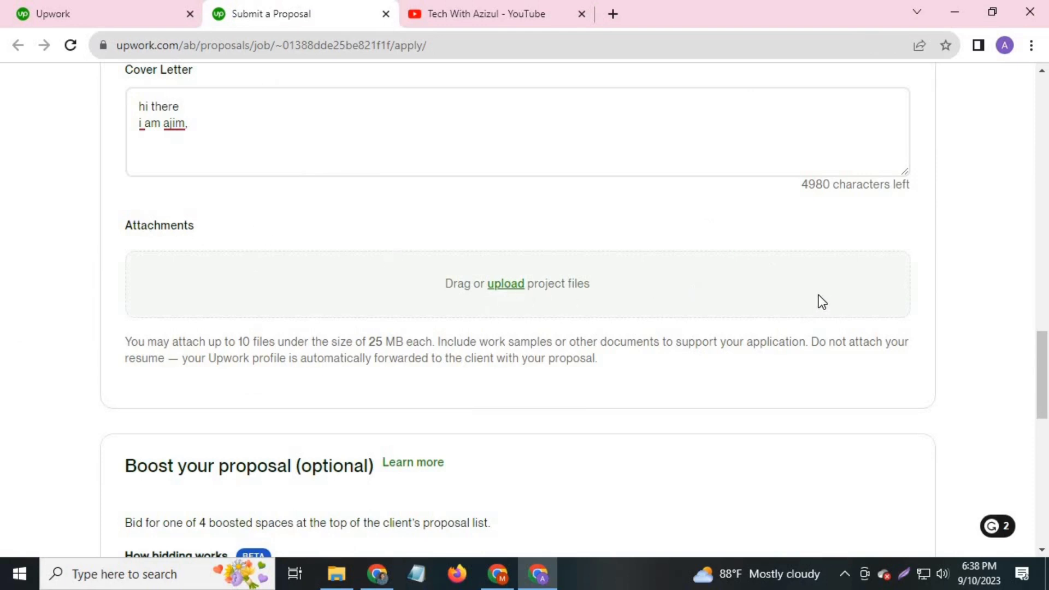
scroll(755, 204, down, 1)
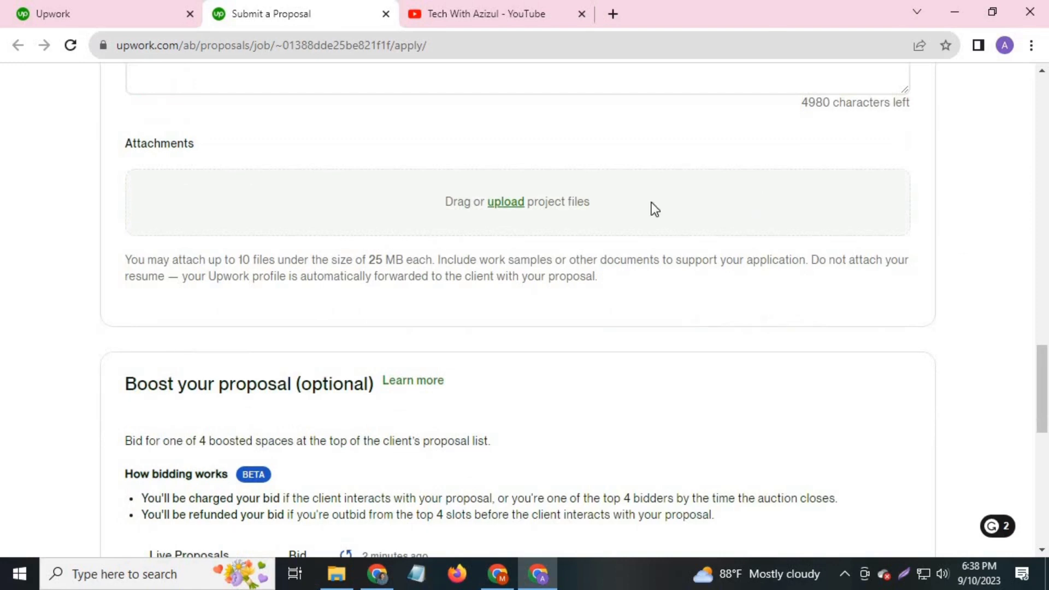
Step: Review the proposal boost section, highlighting the Connects bid for each of the four live proposal places
scroll(563, 229, down, 7)
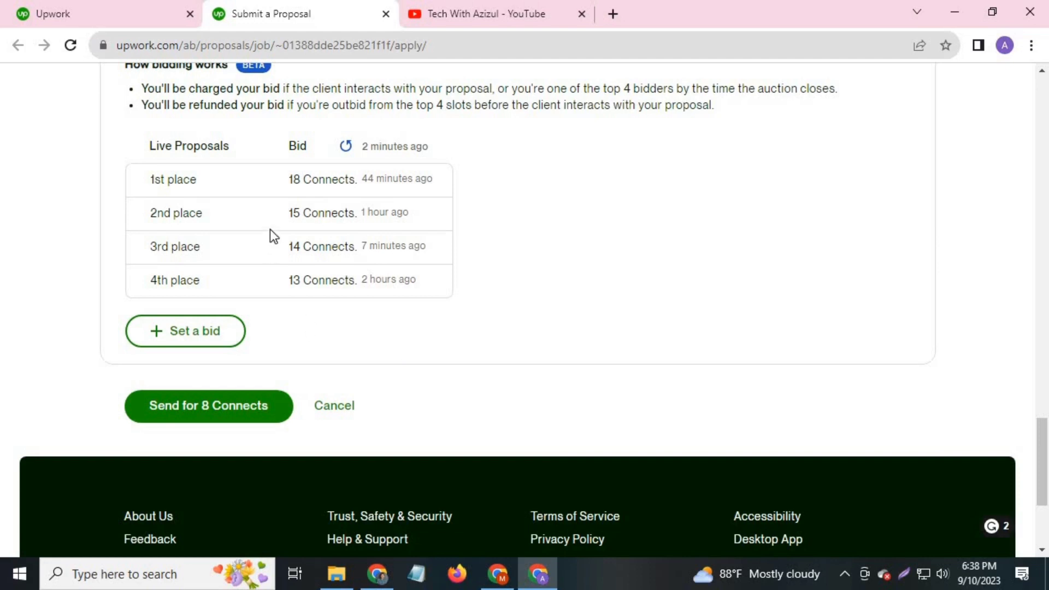
drag(303, 181, 288, 187)
click(521, 183)
click(321, 206)
drag(288, 247, 314, 247)
drag(281, 278, 312, 280)
click(558, 199)
drag(310, 178, 284, 178)
click(315, 214)
drag(303, 245, 287, 253)
click(988, 391)
mouse_move(1045, 431)
mouse_down()
mouse_move(1045, 328)
mouse_move(1046, 418)
mouse_up()
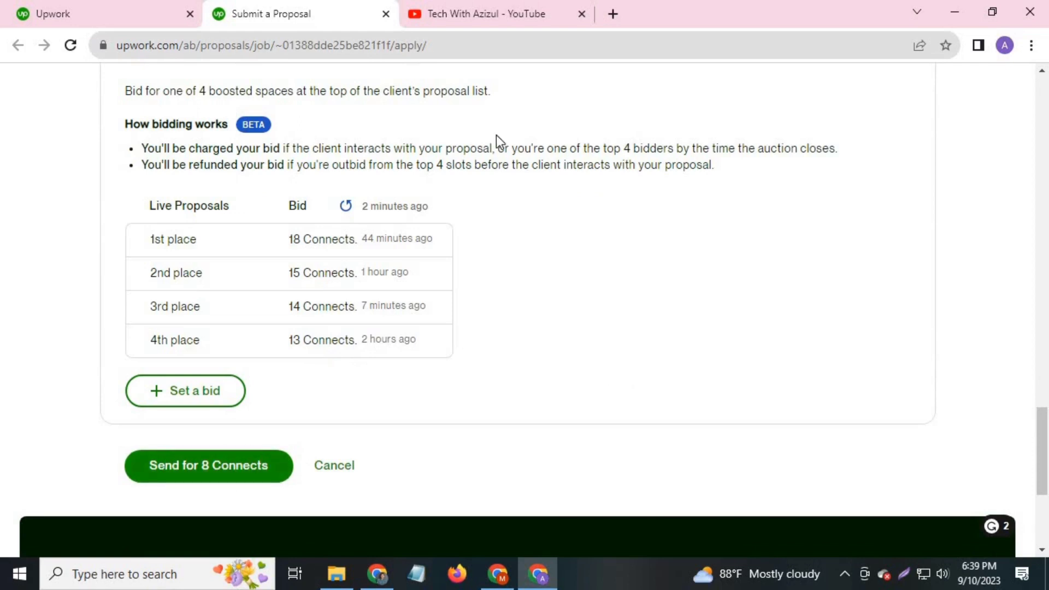
Step: Switch to the Upwork Best Matches page and view the Connects offer and profile summary above the job feed
click(441, 2)
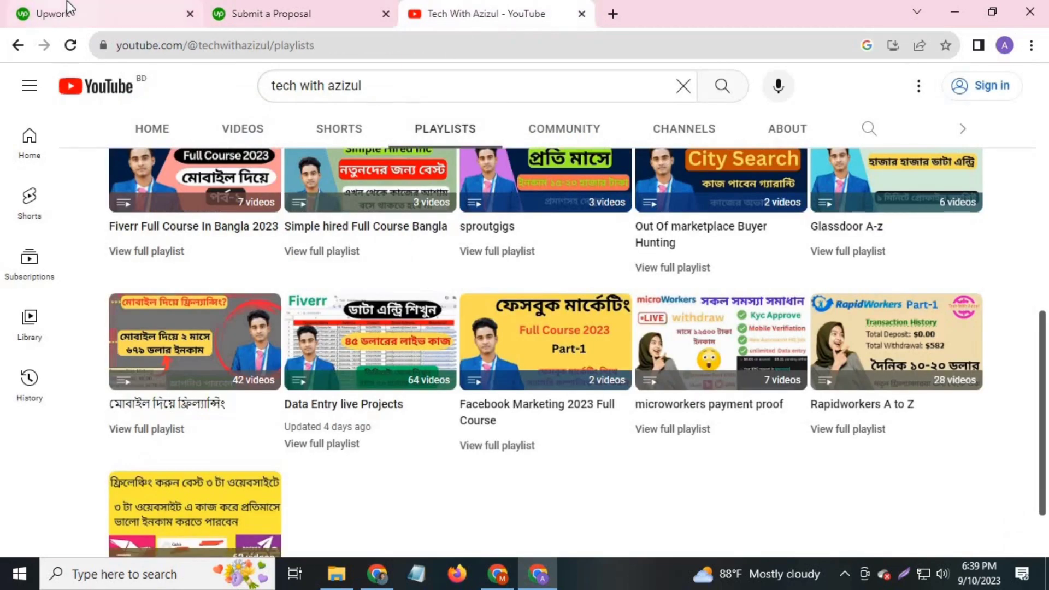
click(66, 1)
click(224, 102)
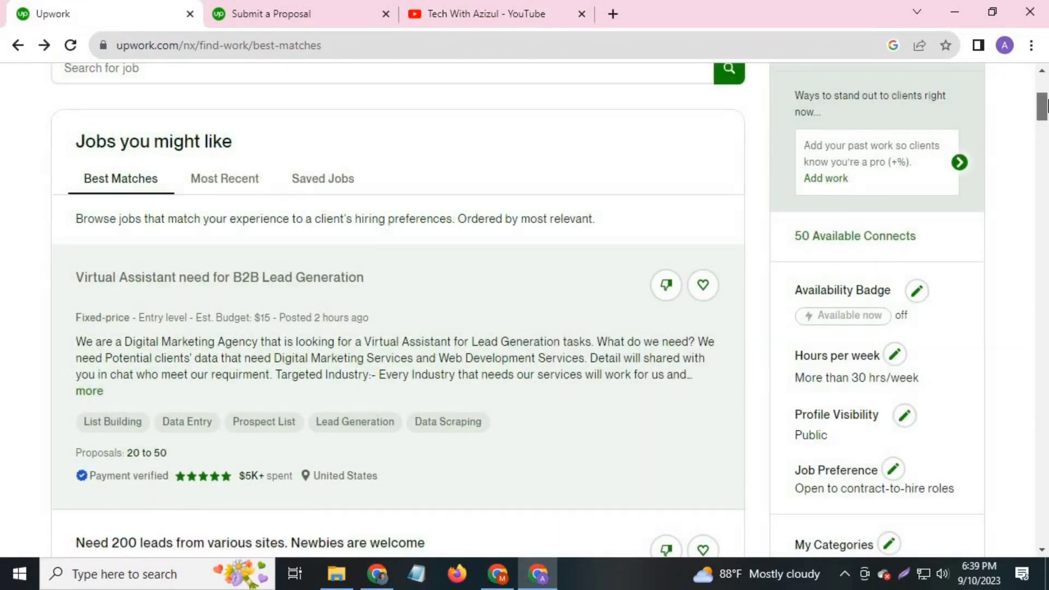
scroll(1046, 105, up, 3)
scroll(1046, 105, up, 2)
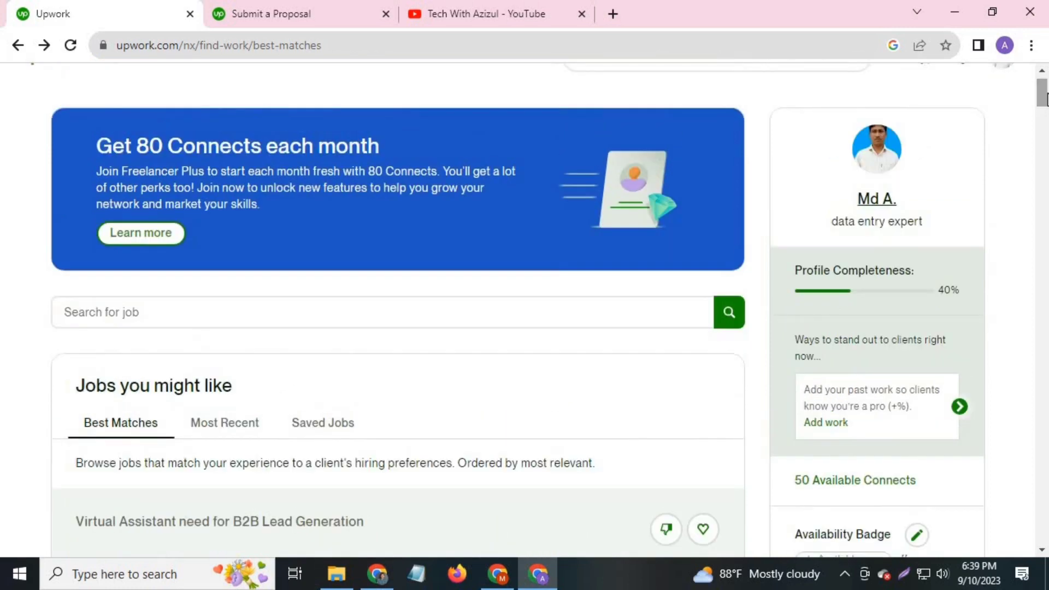
Step: Switch to YouTube and look over the channel's header and first created playlists, including the Upwork course
click(515, 14)
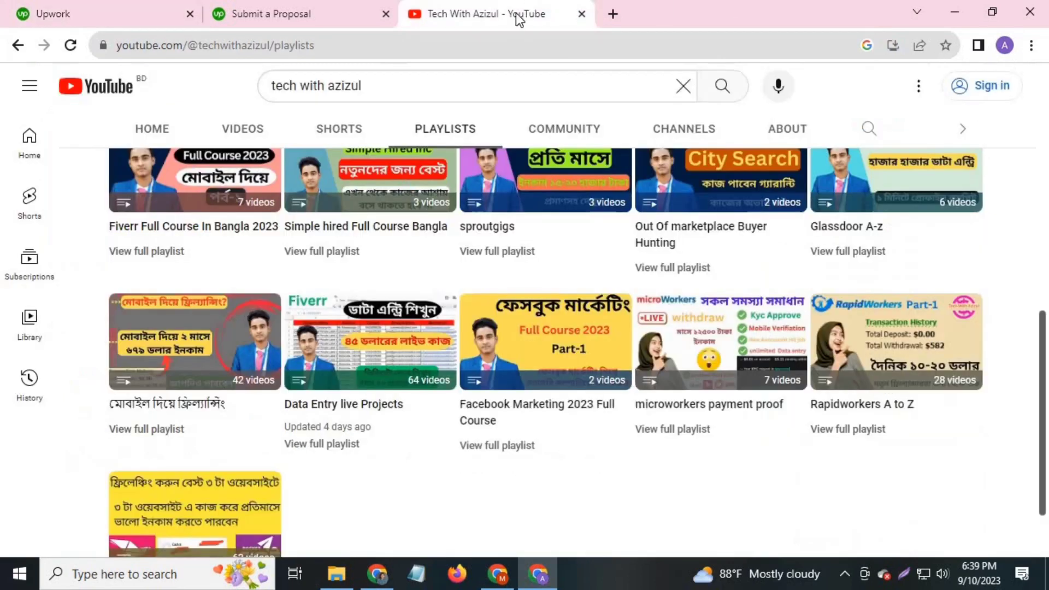
scroll(344, 318, up, 2)
scroll(350, 164, up, 5)
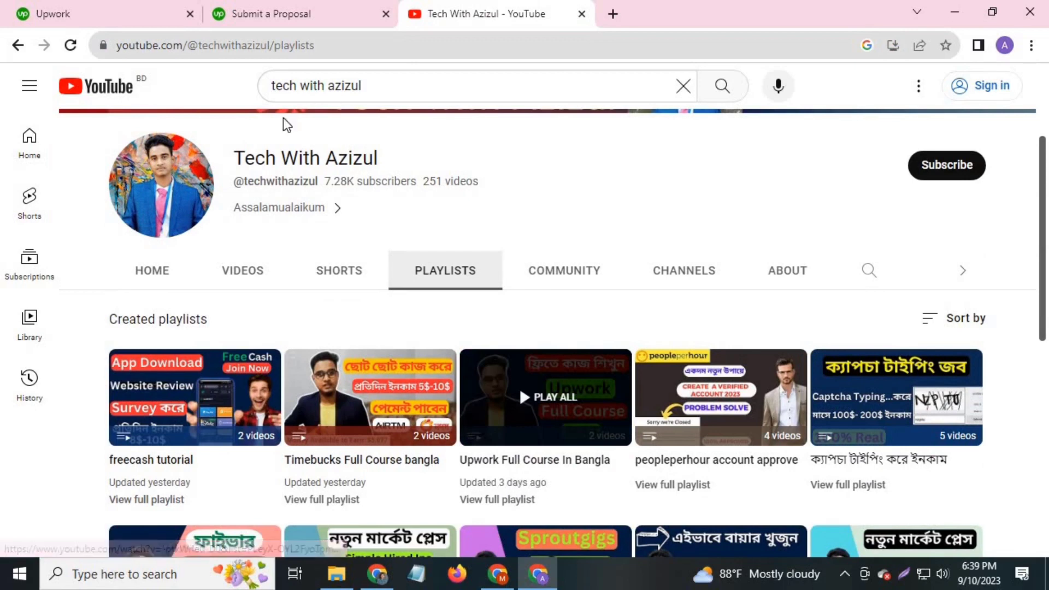
Step: Return to the Upwork job feed and examine the profile completeness and available Connects
click(107, 5)
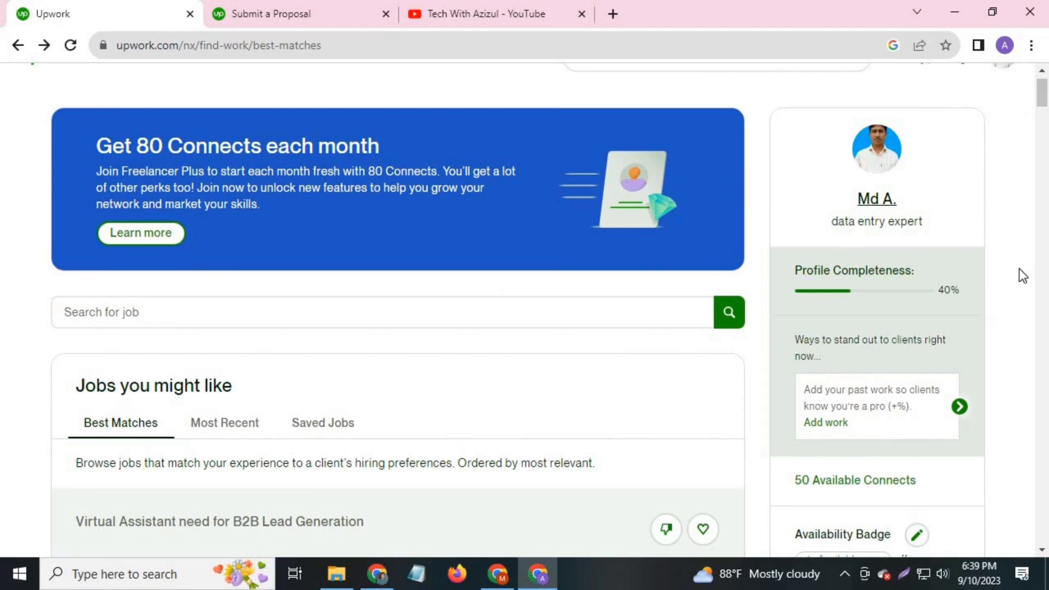
drag(1048, 95, 1048, 99)
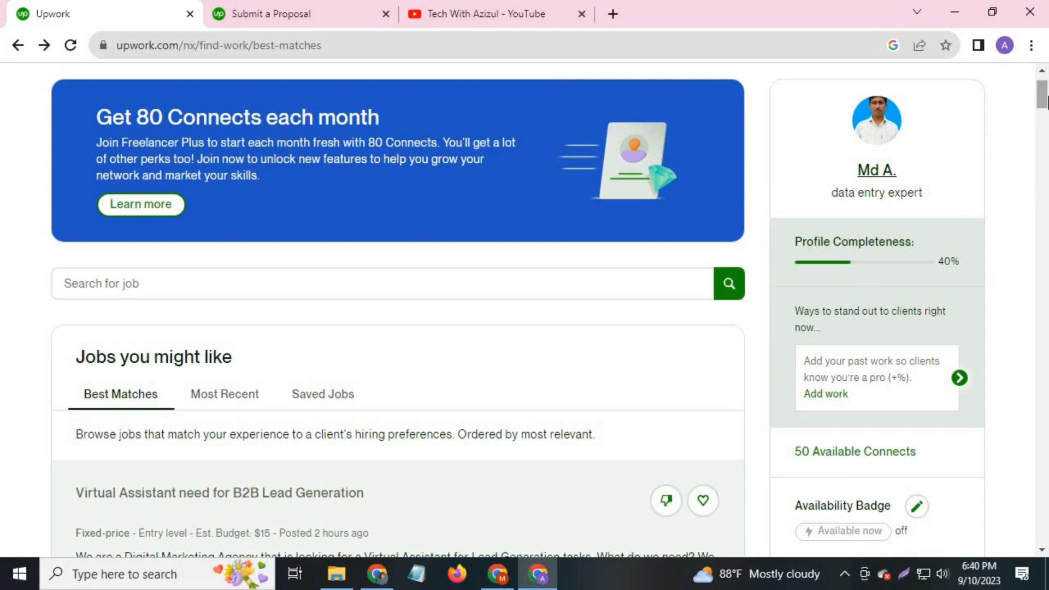
drag(1045, 104, 1046, 112)
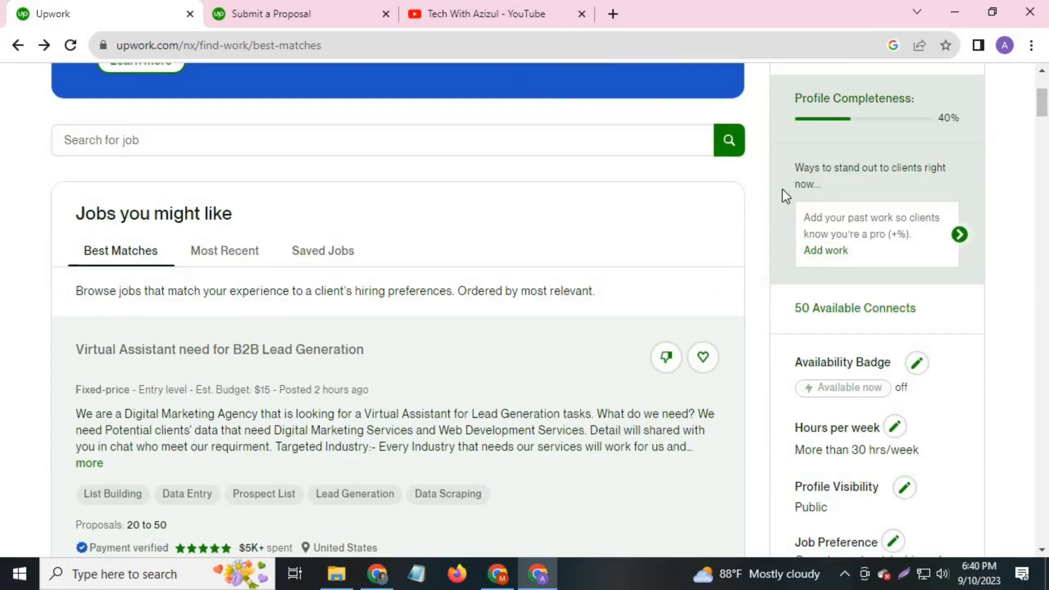
drag(1045, 101, 1043, 96)
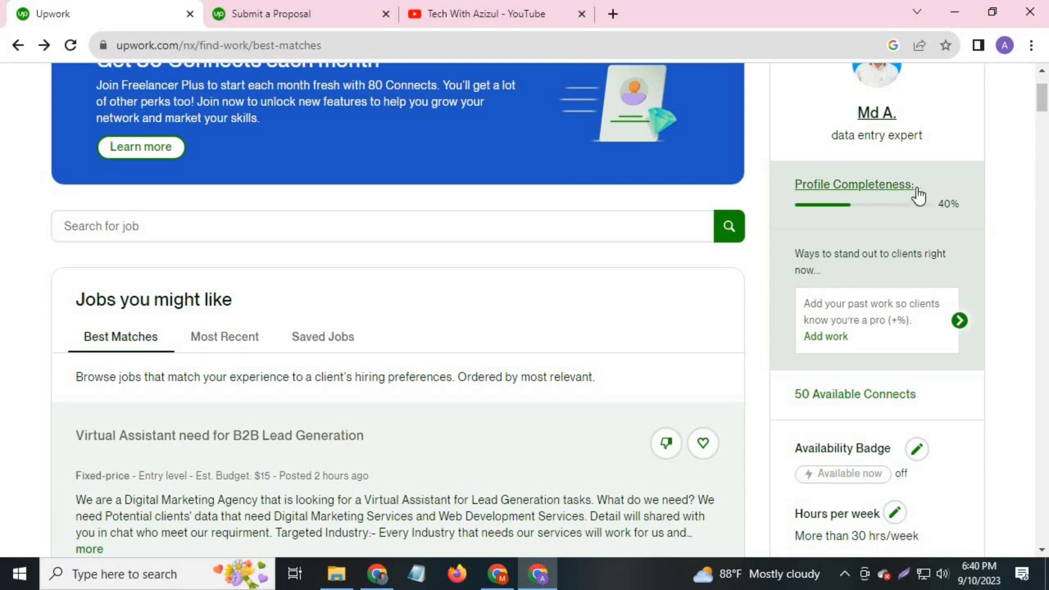
Step: Open the profile completeness checklist, expand its completed items, review all sections, and close it to return to the job feed
click(874, 186)
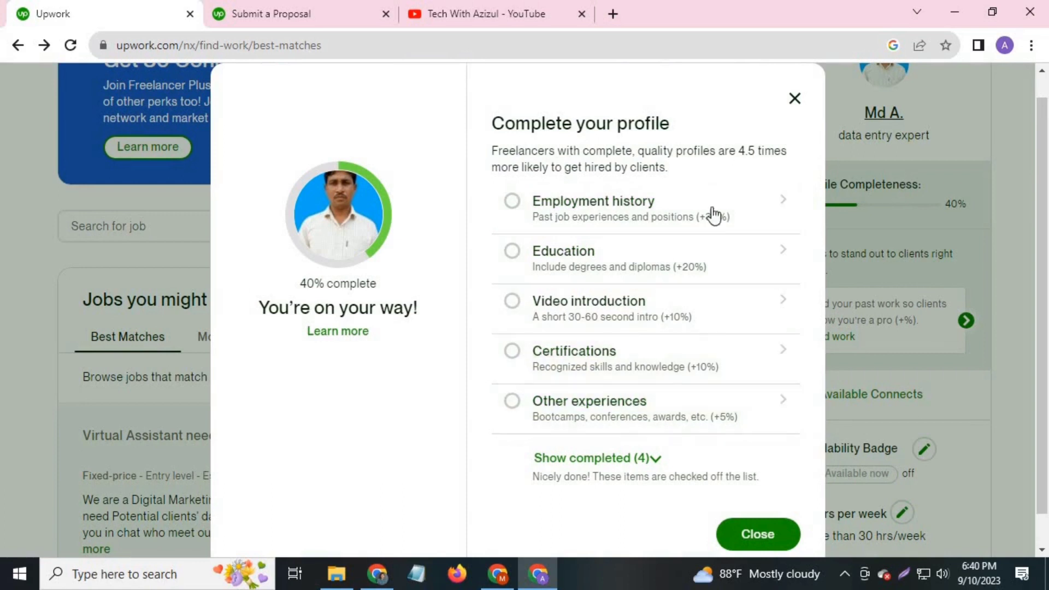
click(652, 462)
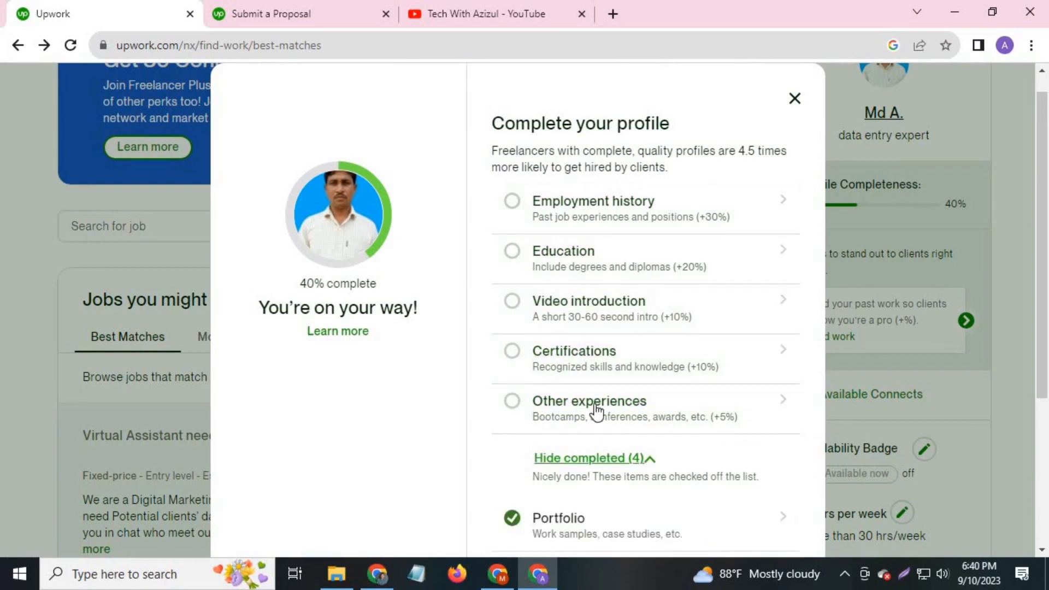
scroll(597, 411, down, 3)
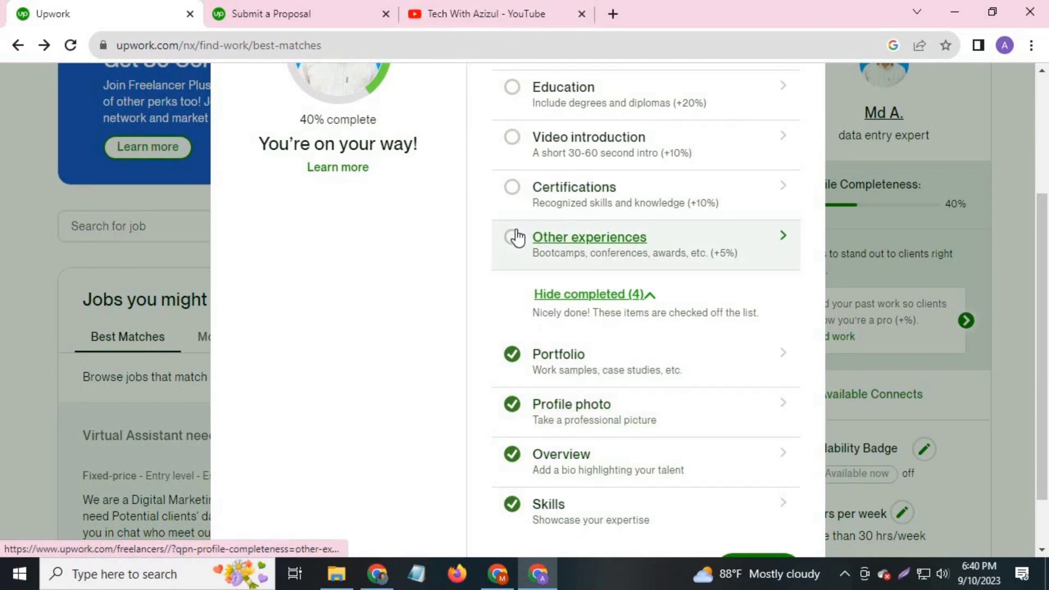
scroll(497, 252, up, 3)
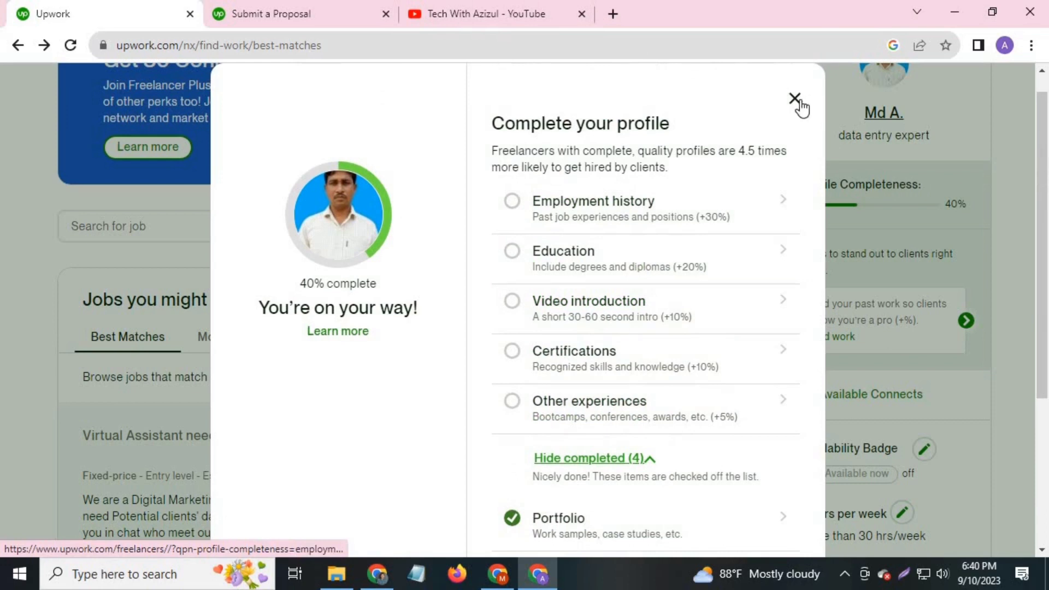
click(797, 100)
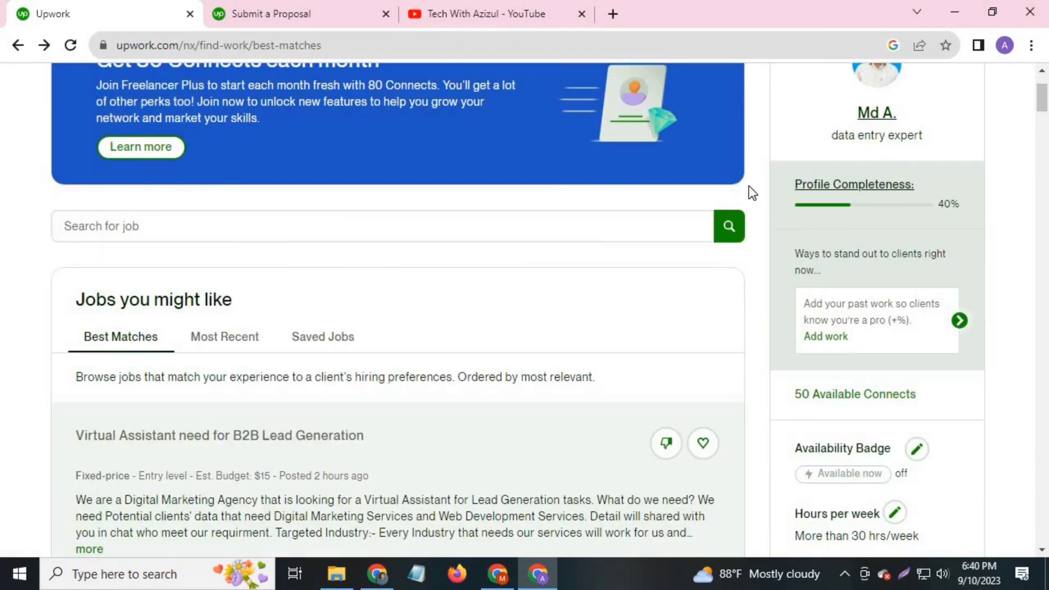
scroll(805, 146, up, 3)
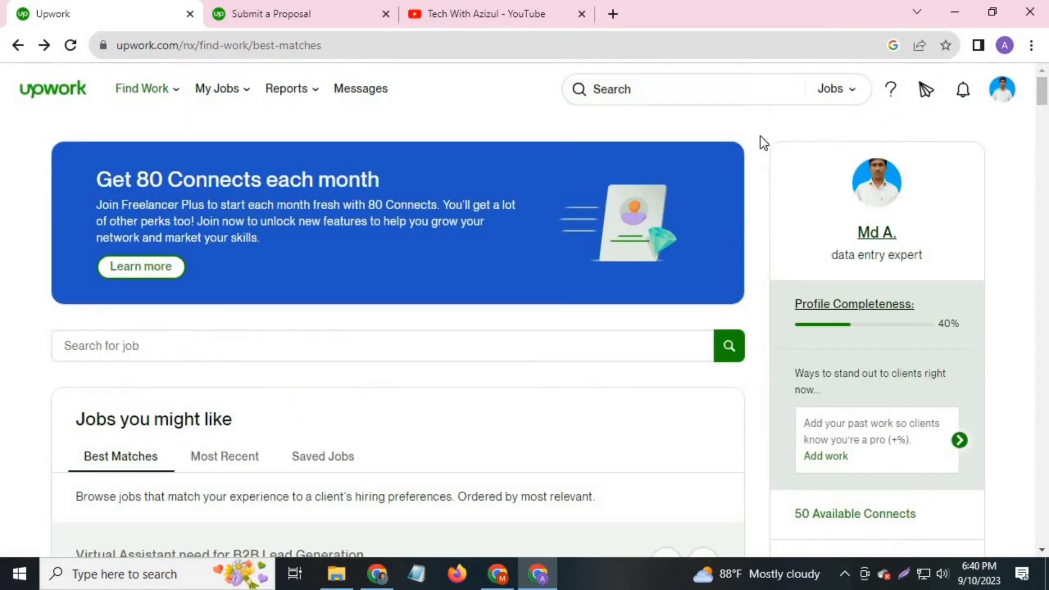
Step: Revisit the proposal's boost bids, and switch to YouTube to view the channel's banner and header on the playlists page
click(247, 3)
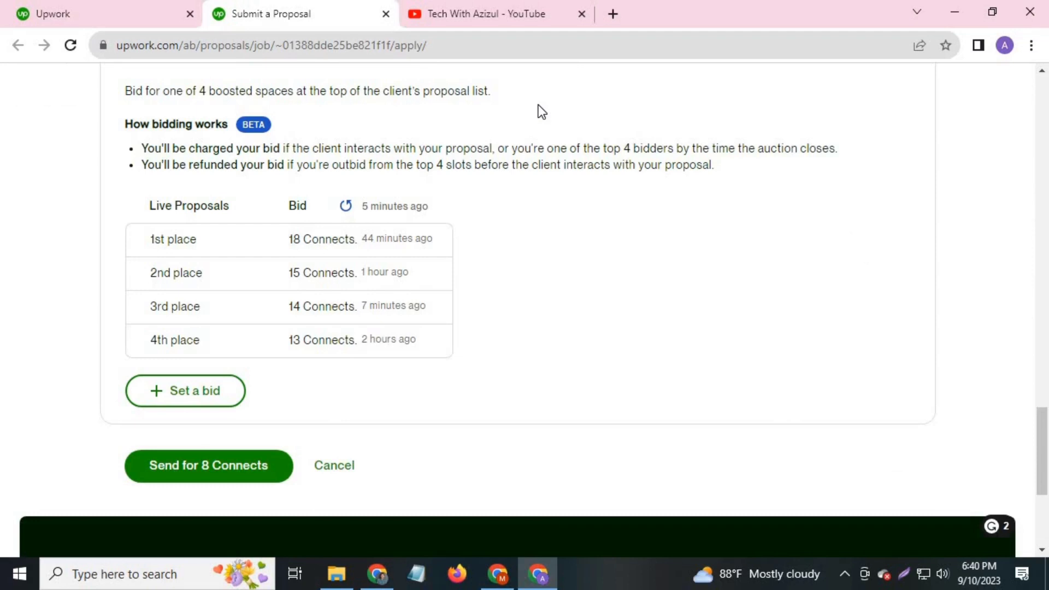
click(504, 4)
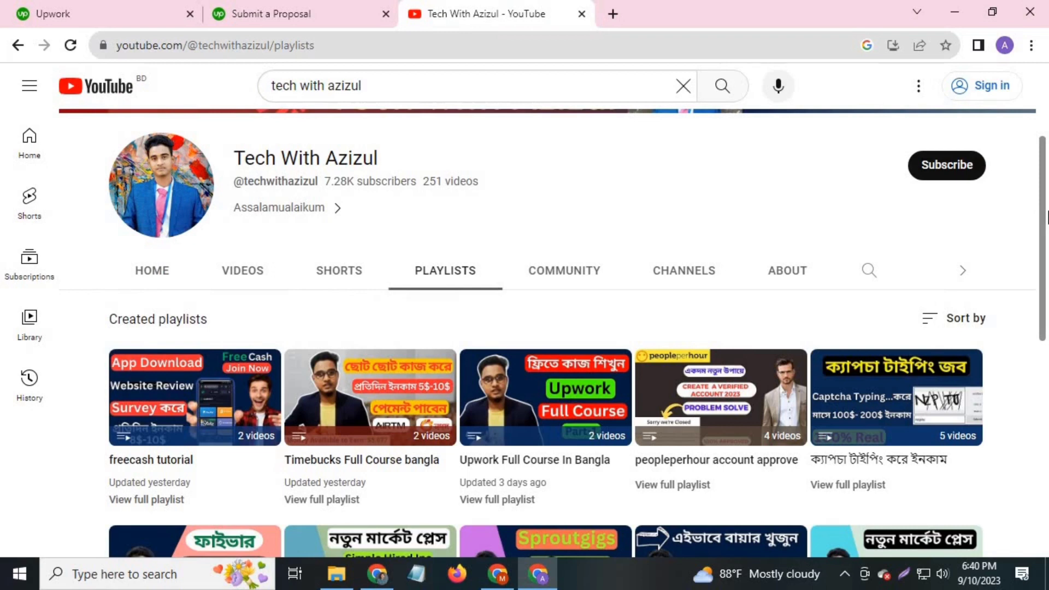
scroll(1048, 190, up, 3)
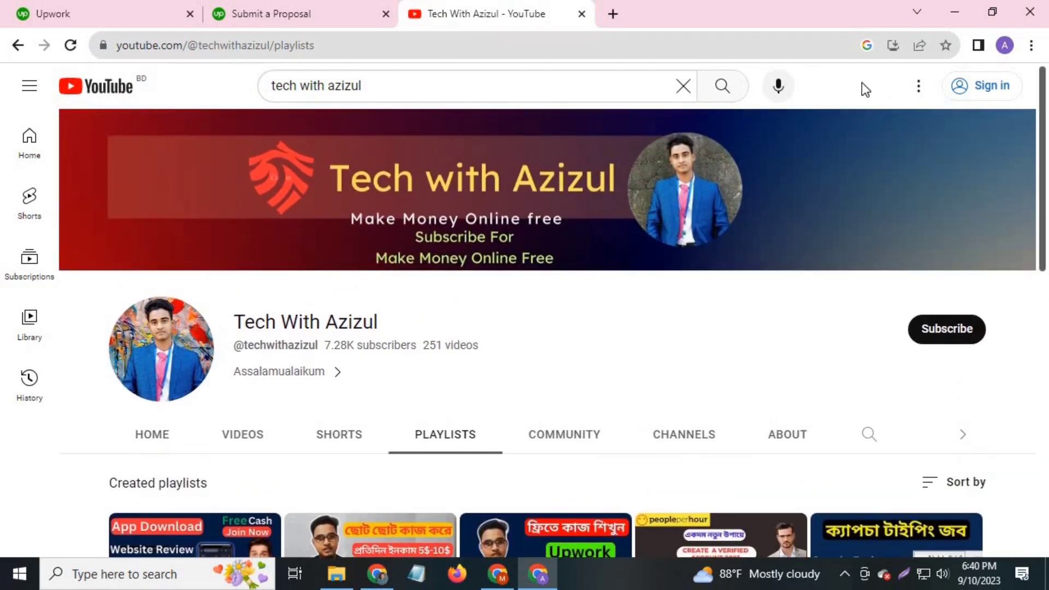